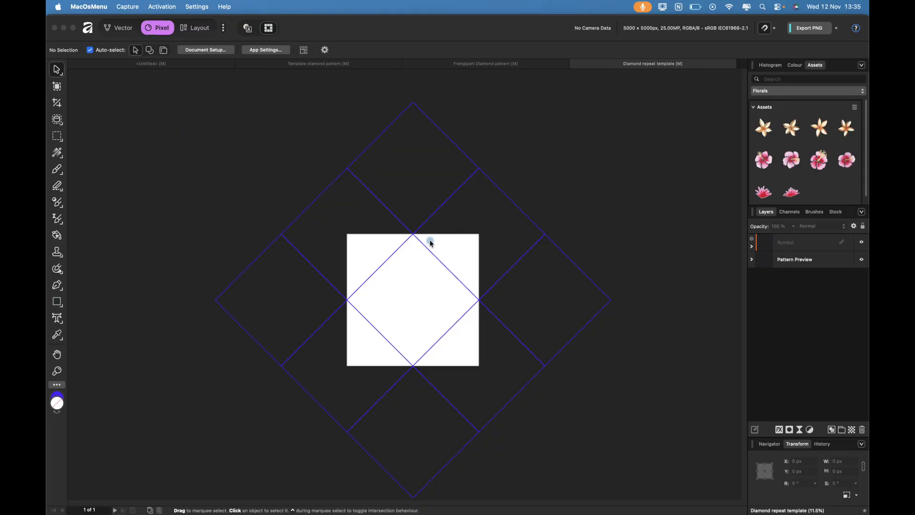
Step: Review the tiled Frangipani Diamond repeat, then show the Template diamond pattern document
left_click(554, 205)
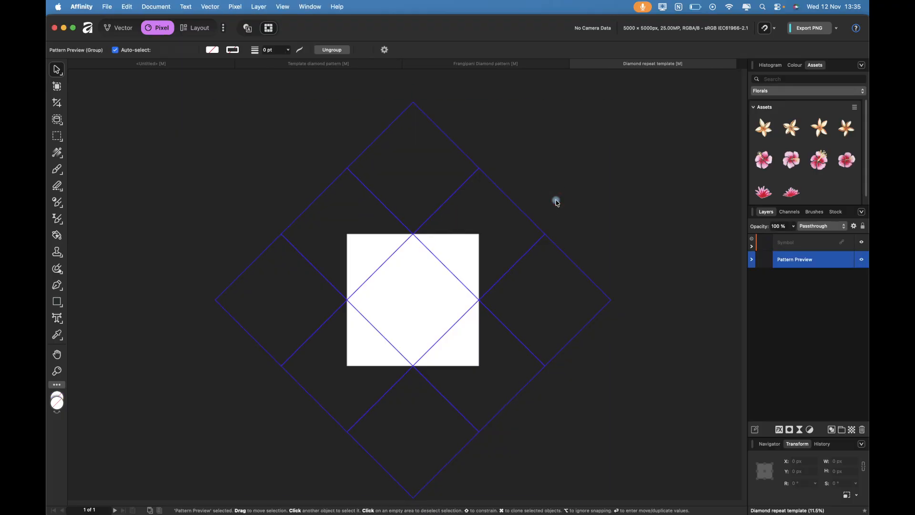
scroll(554, 206, "down", 2)
scroll(554, 205, "down", 3)
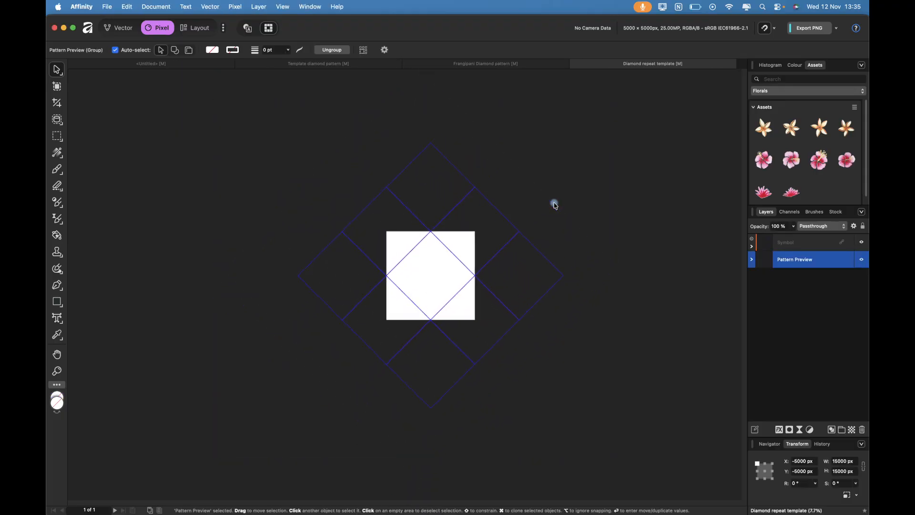
left_click(516, 65)
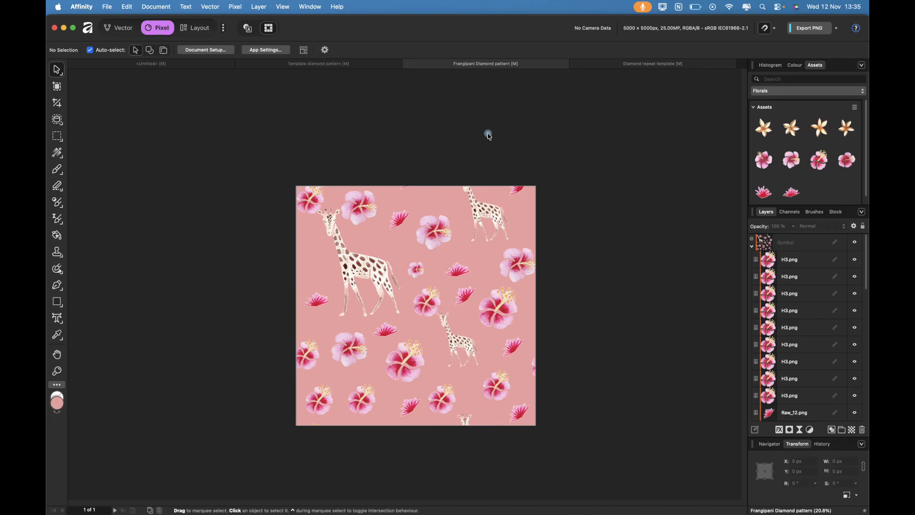
left_click(486, 150)
scroll(486, 150, "down", 3)
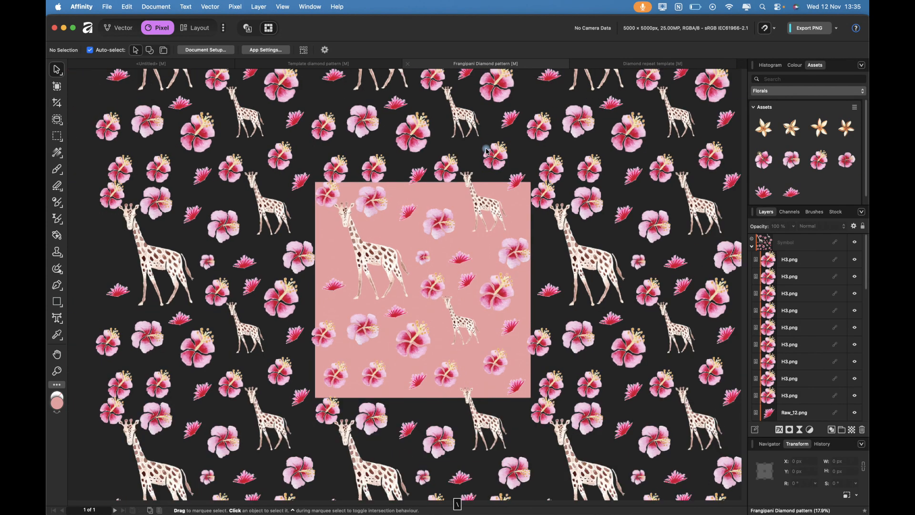
left_click(318, 64)
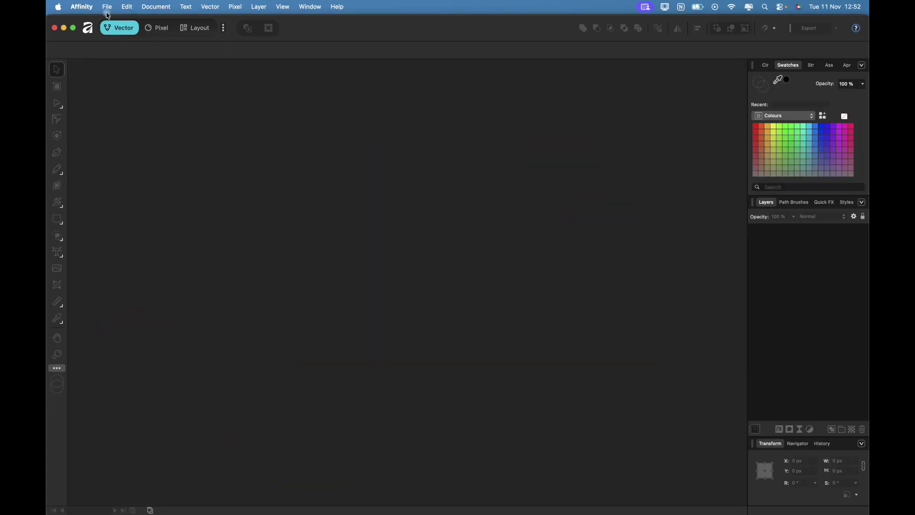
Step: Create a new blank document with 5000 px page width and 5000 px page height
left_click(106, 6)
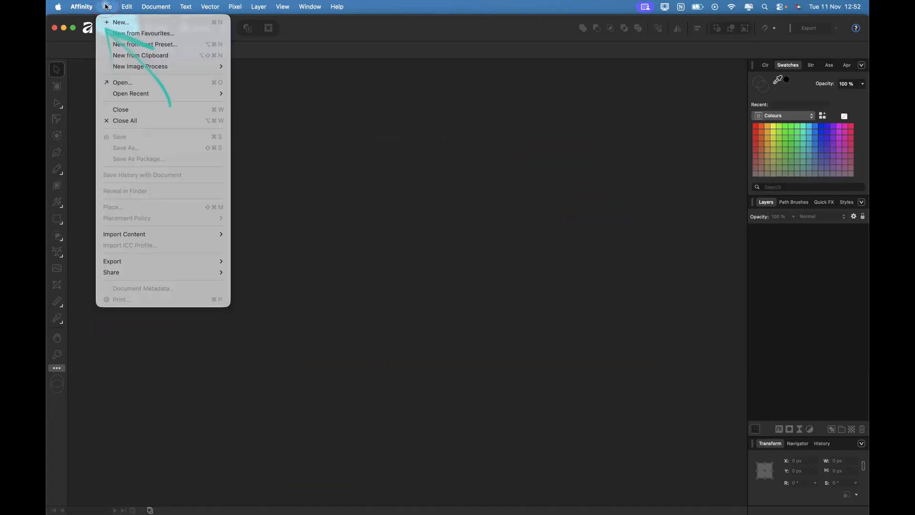
left_click(120, 29)
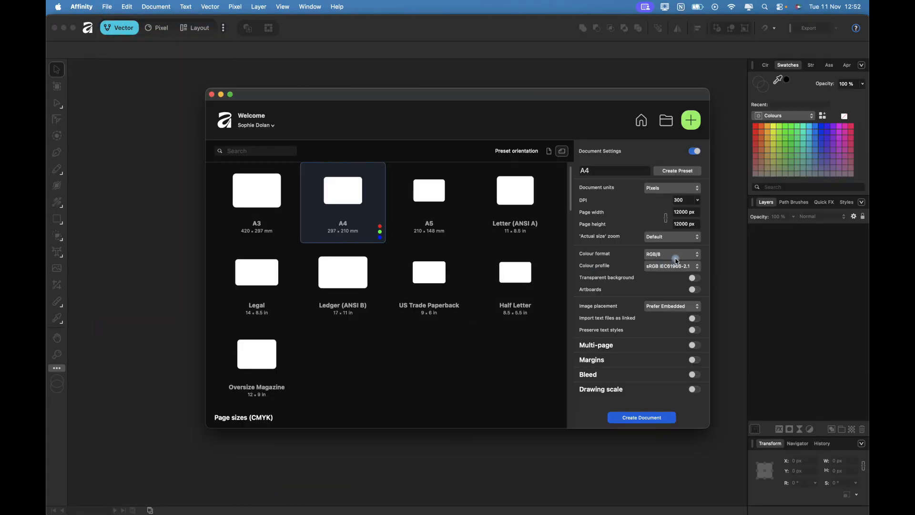
type("5")
type("000")
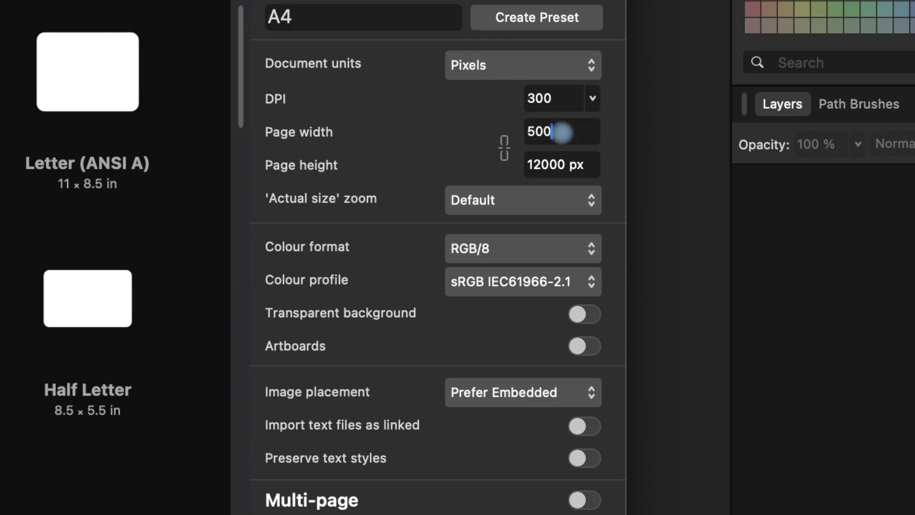
key("Tab")
type("5000")
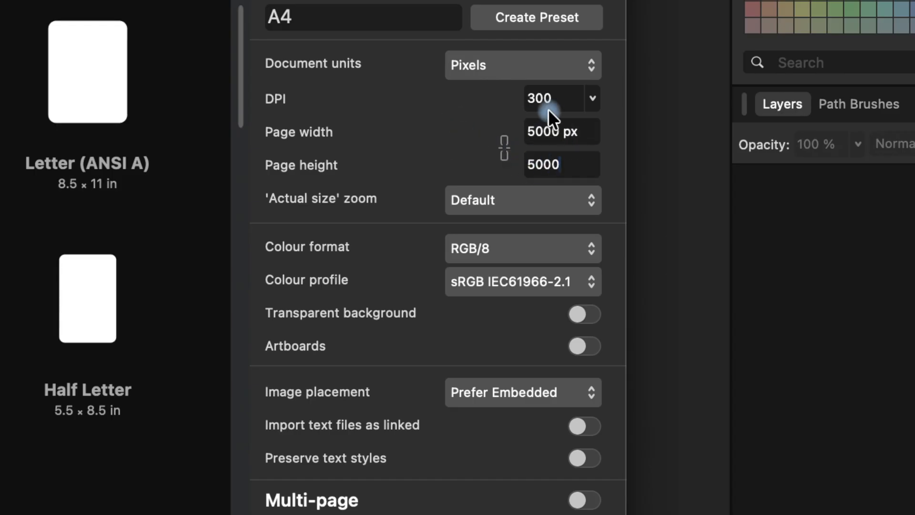
key("Return")
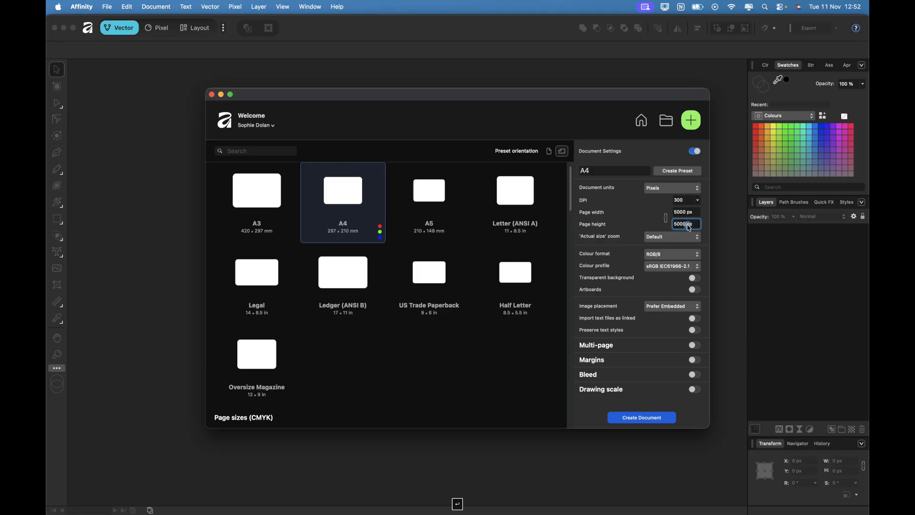
left_click(641, 418)
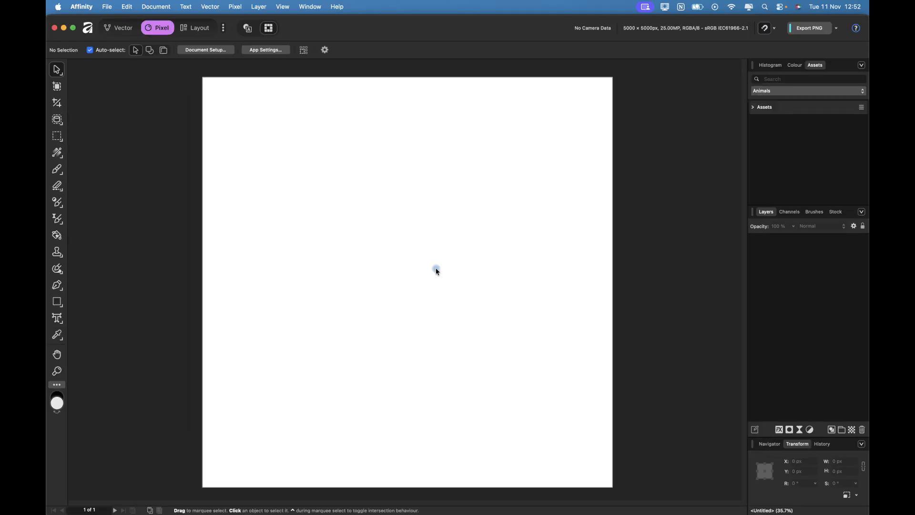
scroll(373, 259, "down", 3)
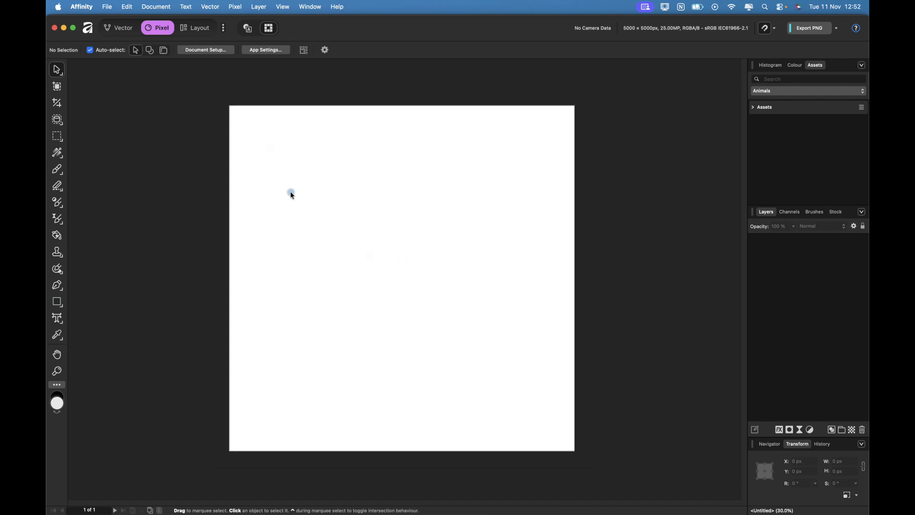
Step: Draw a page-sized rectangle, rotate it 45° and shrink it until the diamond's corners meet the page edges
left_click(58, 303)
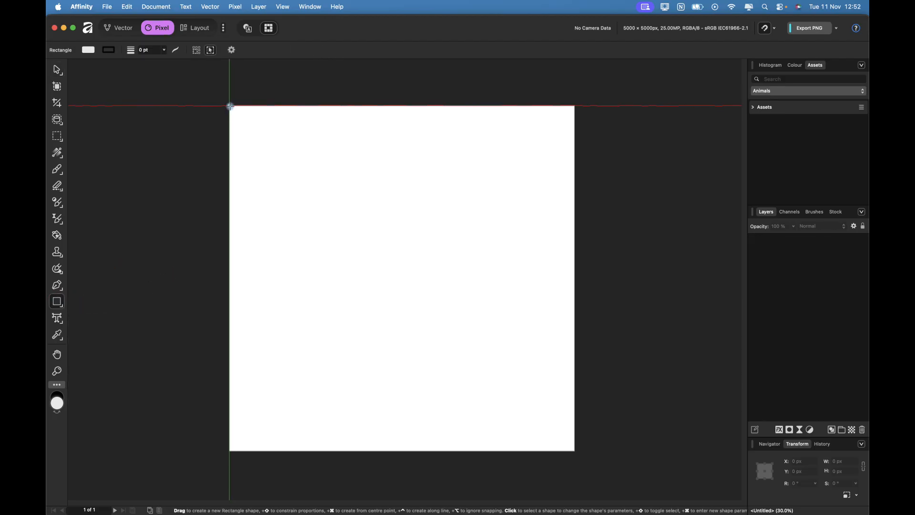
left_click_drag(231, 106, 576, 450)
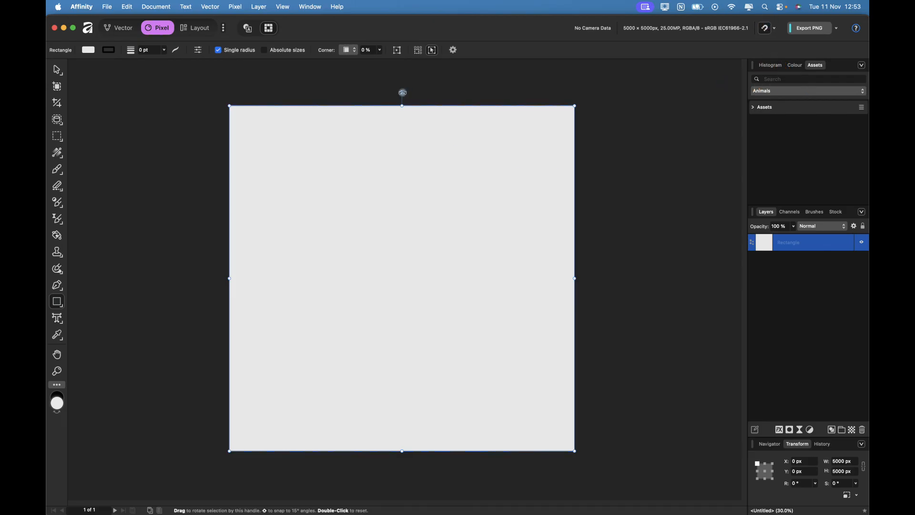
mouse_move(403, 92)
left_mouse_down()
mouse_move(307, 121)
mouse_move(259, 153)
left_mouse_up()
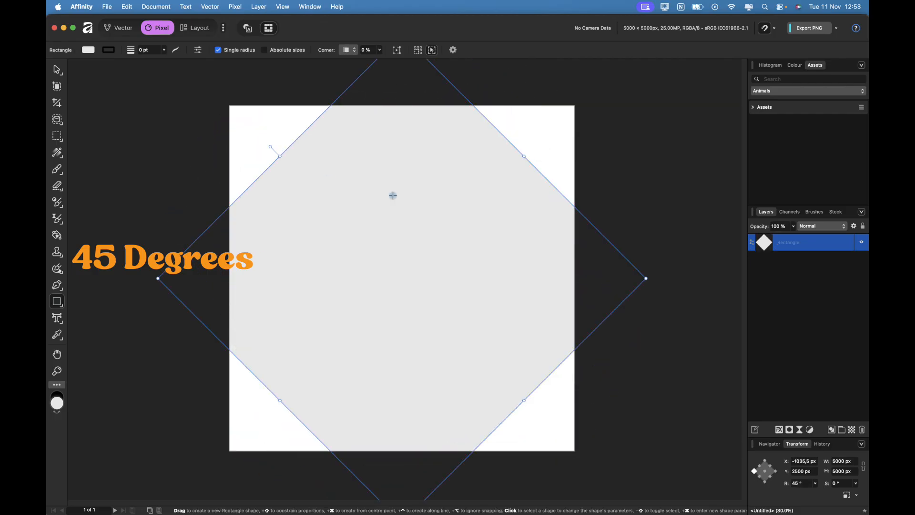
scroll(393, 195, "down", 3)
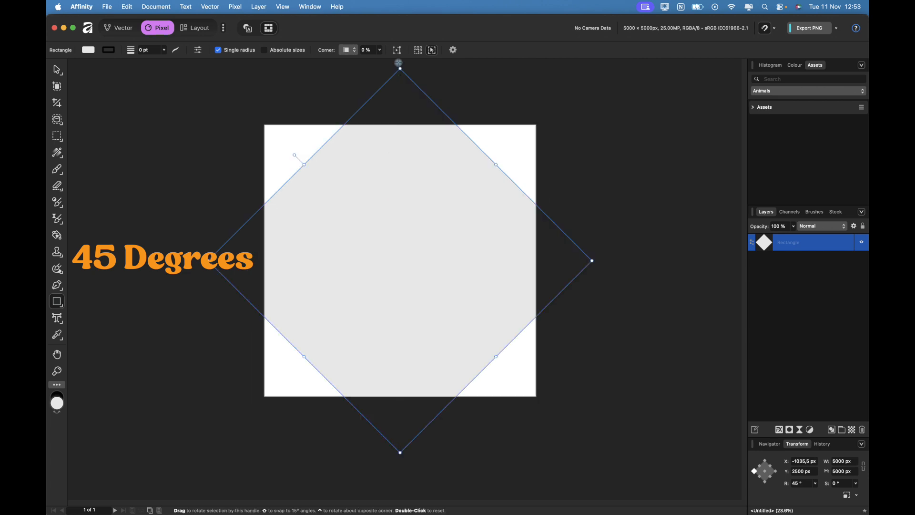
left_click_drag(399, 67, 399, 126)
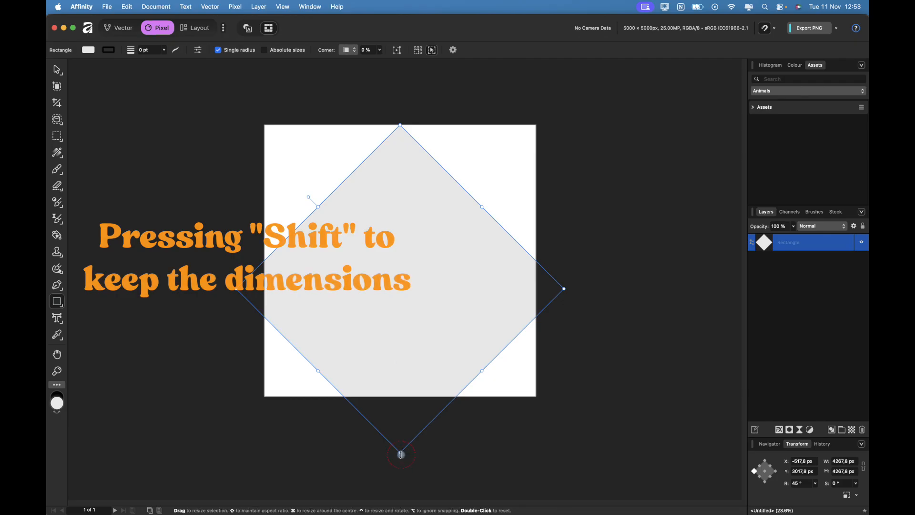
left_click_drag(401, 454, 400, 398)
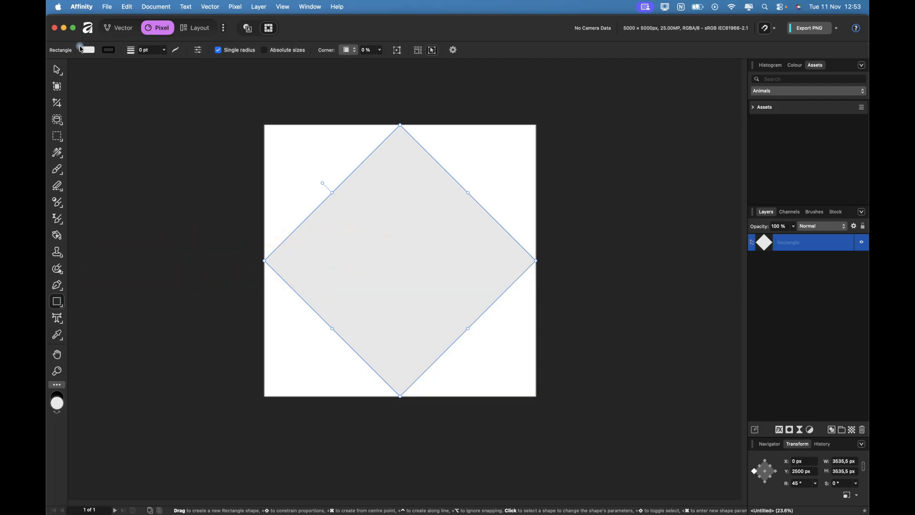
Step: Give the diamond a tan fill and a deep navy outline kept at 5 pt width
left_click(87, 51)
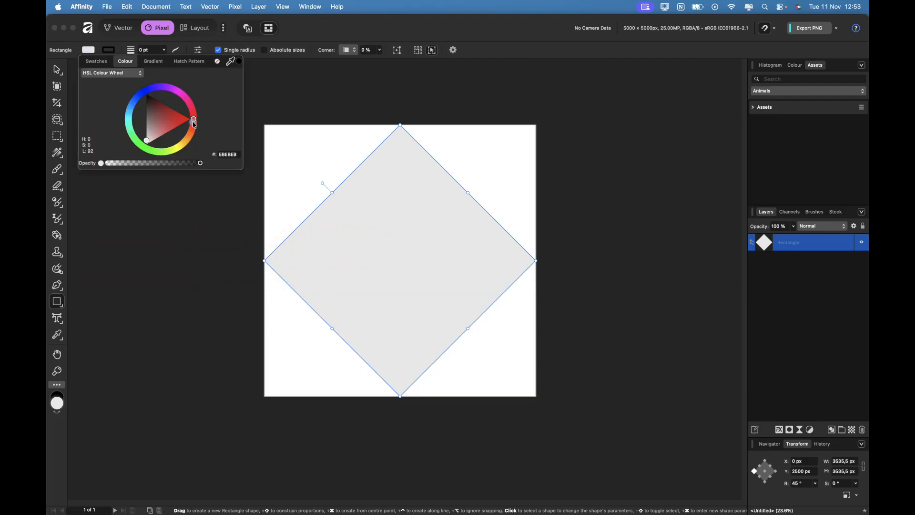
left_click_drag(193, 123, 191, 137)
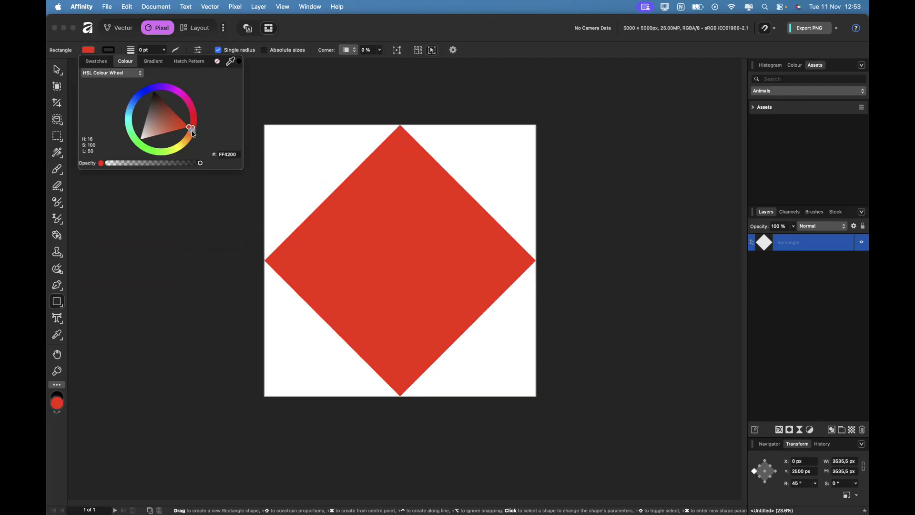
left_click(166, 131)
left_click(115, 51)
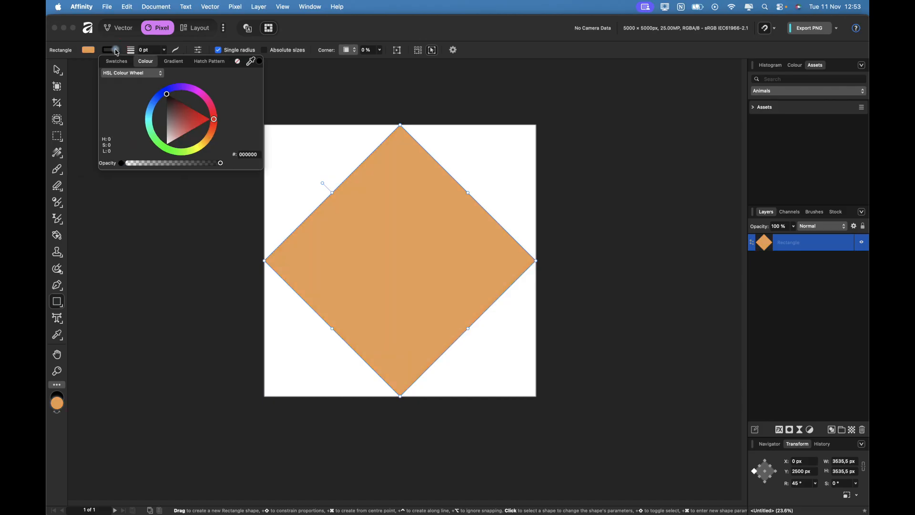
left_click(161, 93)
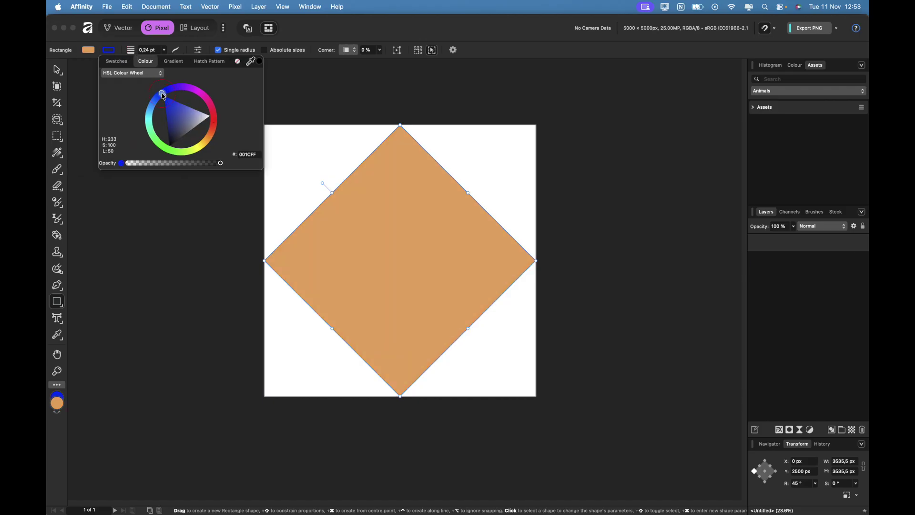
left_click(174, 127)
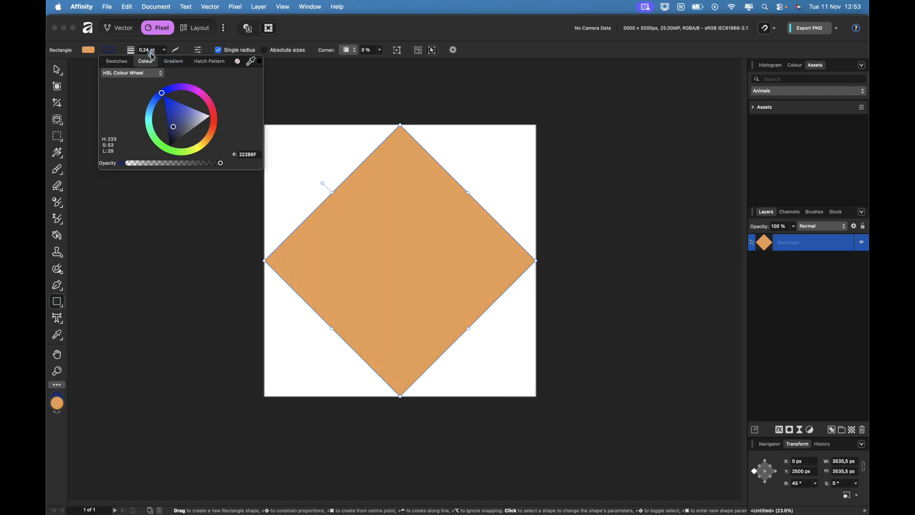
left_click(147, 50)
type("5")
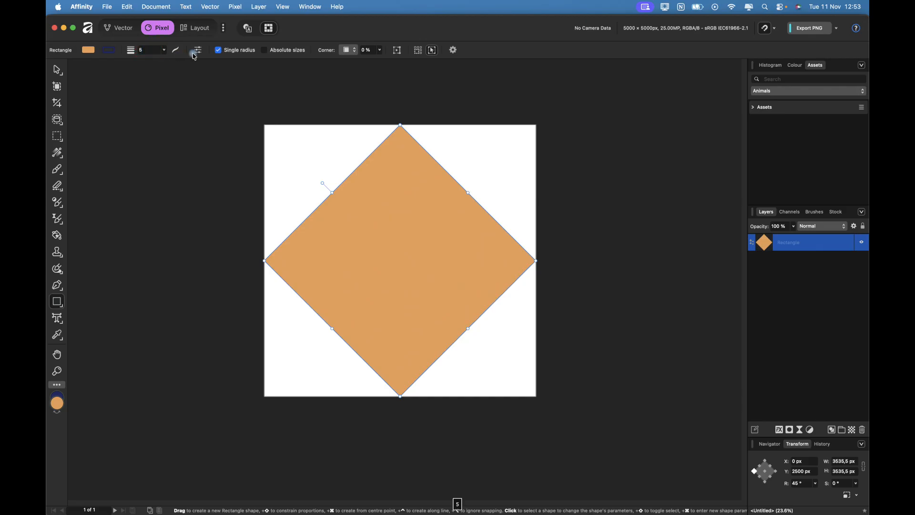
left_click(177, 50)
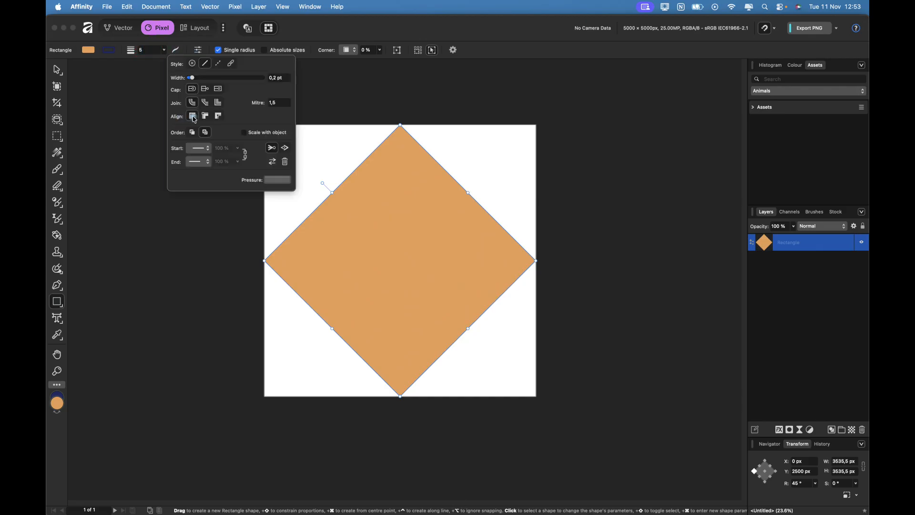
left_click(335, 112)
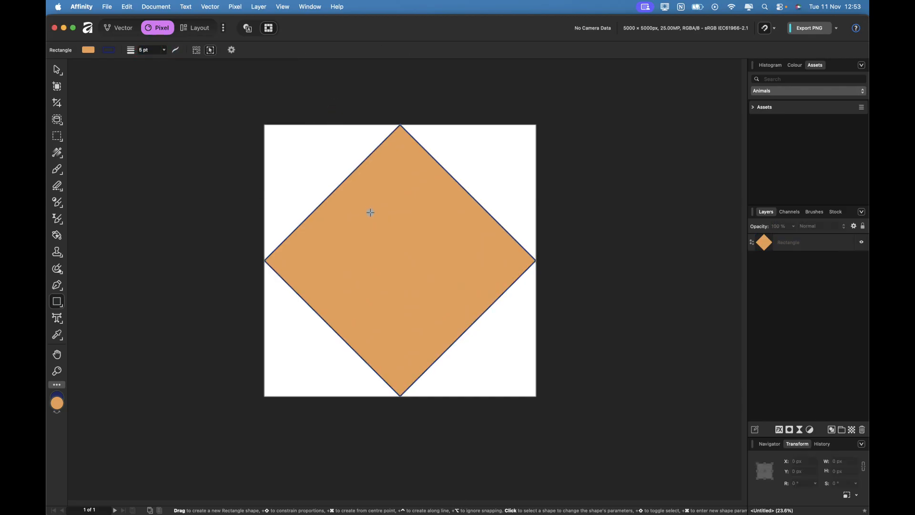
Step: Convert the diamond rectangle into a symbol and select it with the Move tool
left_click(801, 247)
left_click(209, 7)
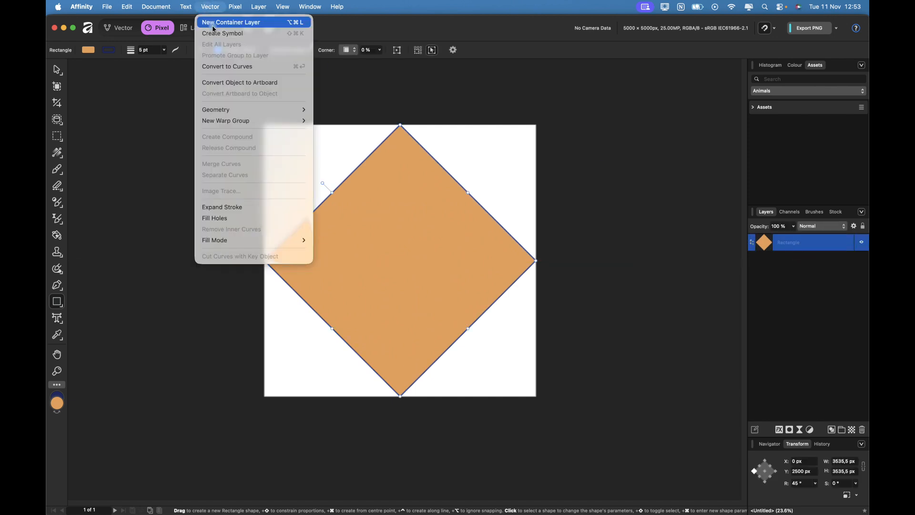
left_click(214, 37)
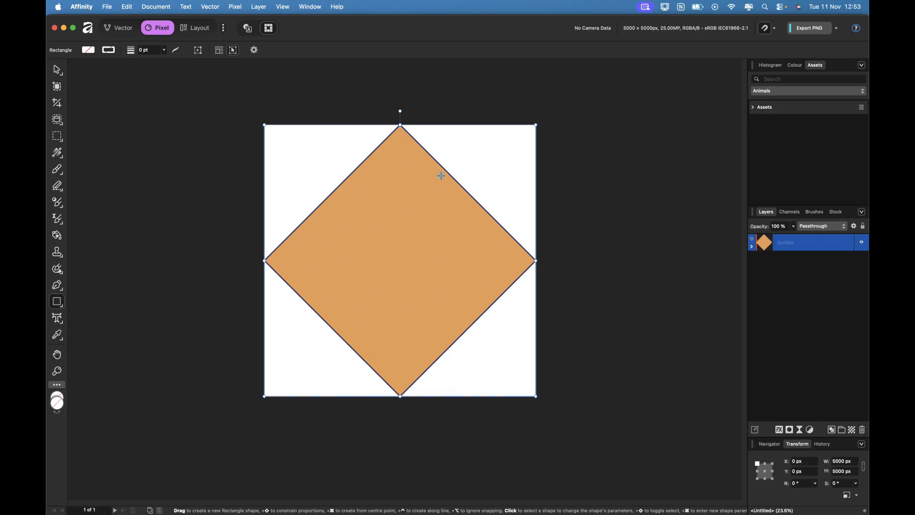
key("v")
left_click(404, 224)
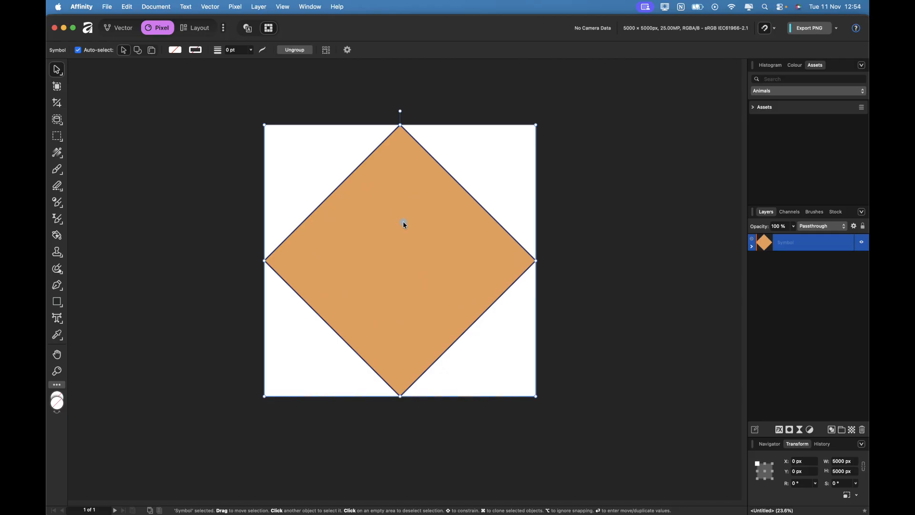
Step: Duplicate the diamond symbol into snapped copies at all four corners of the canvas
key("super+j")
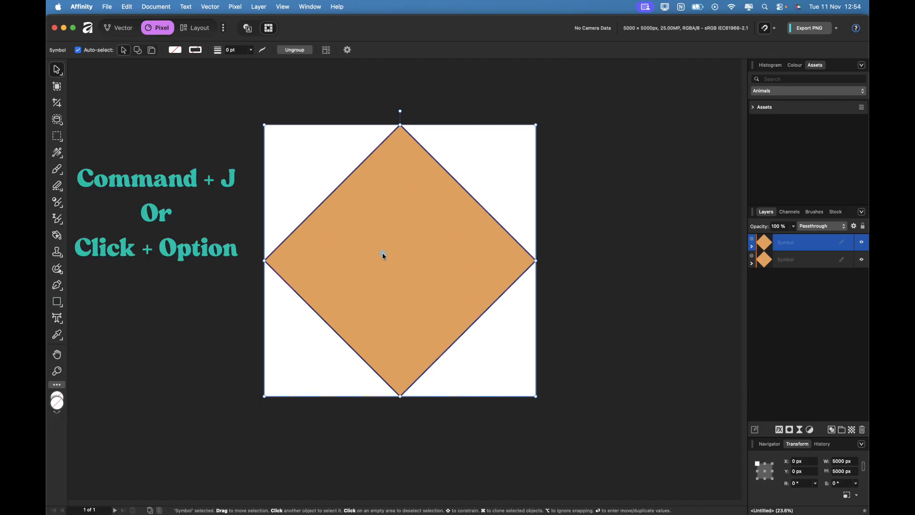
left_click_drag(383, 252, 520, 115)
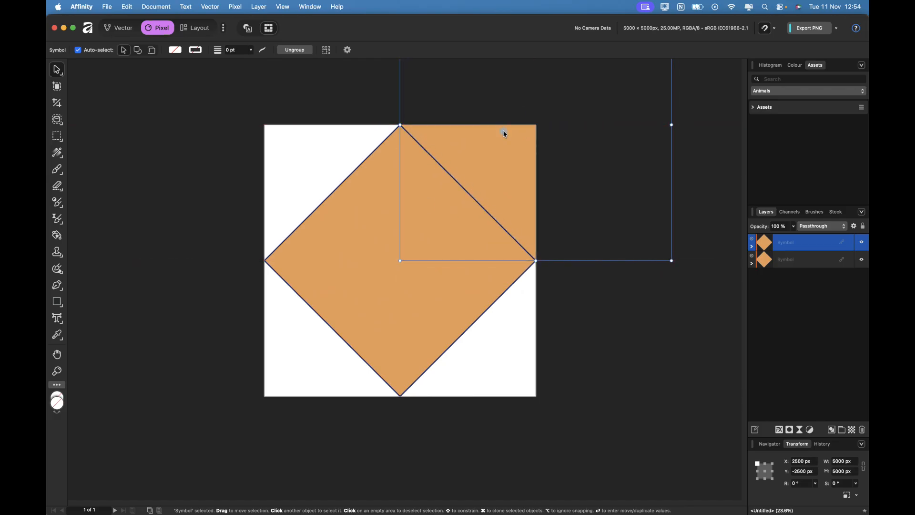
left_click_drag(384, 239, 261, 351)
key("Escape")
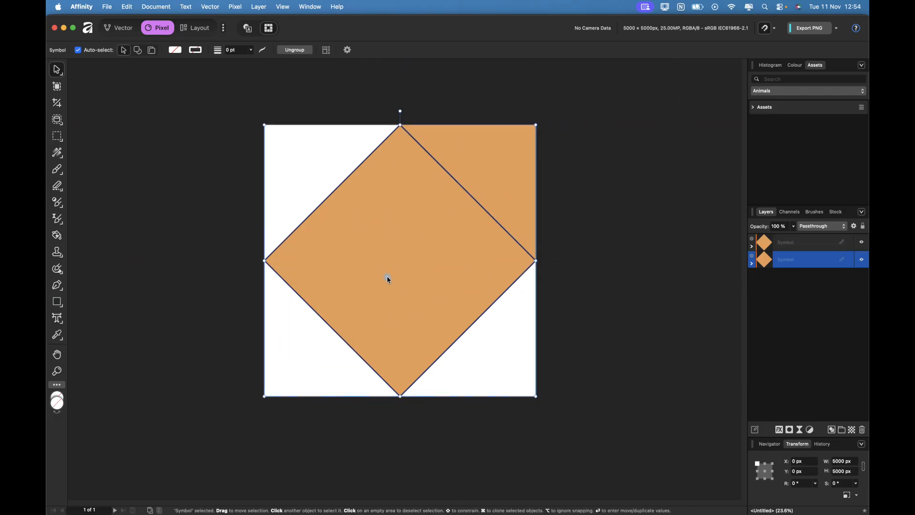
left_click_drag(387, 279, 250, 412)
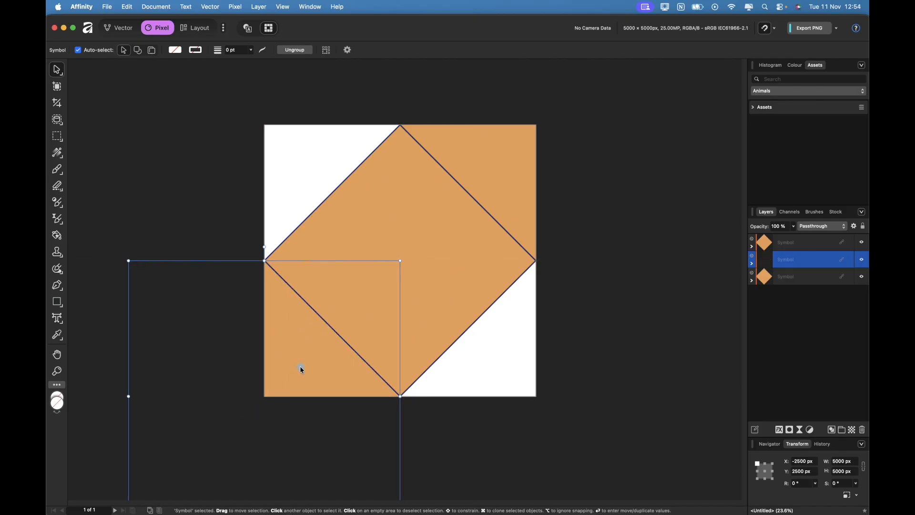
mouse_move(299, 366)
left_mouse_down()
mouse_move(319, 81)
mouse_move(299, 92)
left_mouse_up()
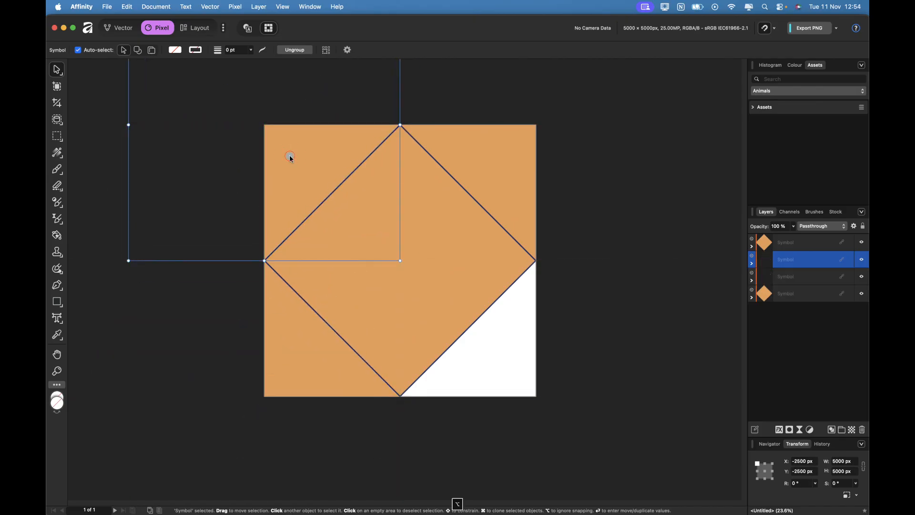
left_click_drag(289, 158, 555, 437)
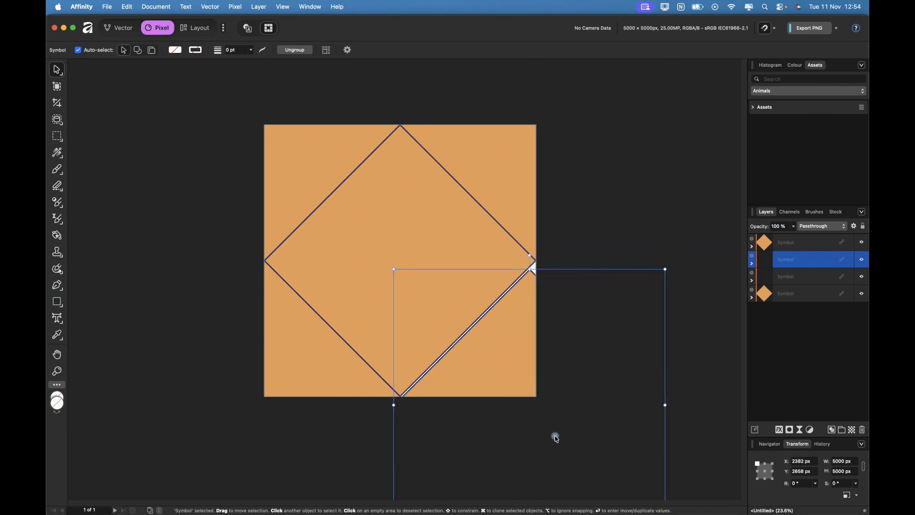
left_click_drag(556, 438, 559, 431)
Step: Unclip the canvas and add more diamond copies extending above, right and below
key("backslash")
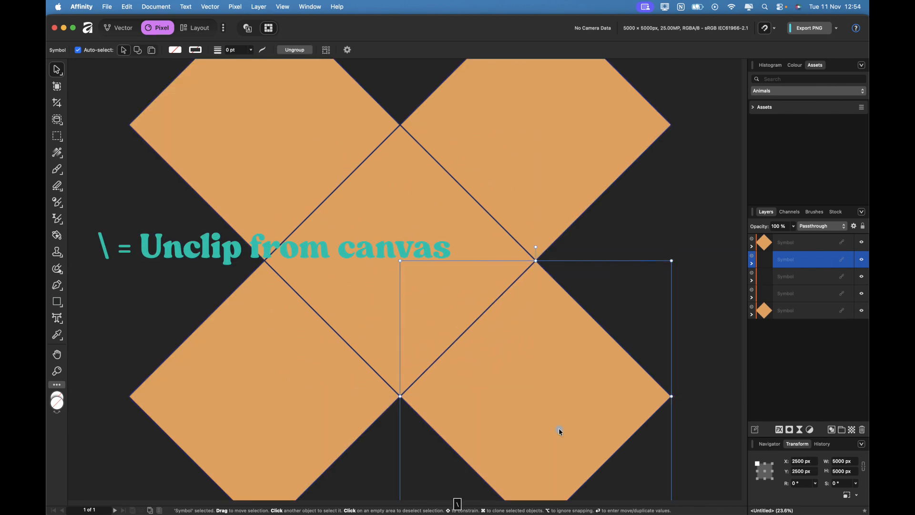
scroll(558, 428, "down", 3)
scroll(559, 428, "down", 3)
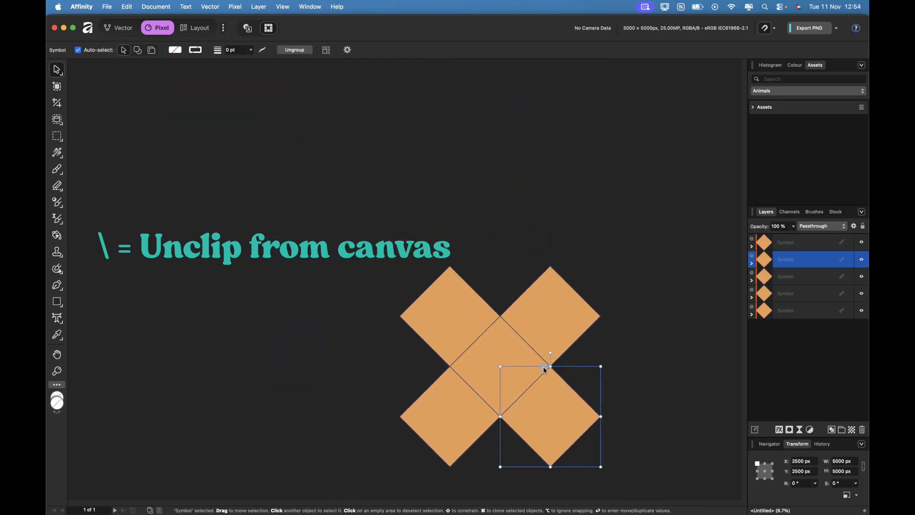
right_click(536, 410)
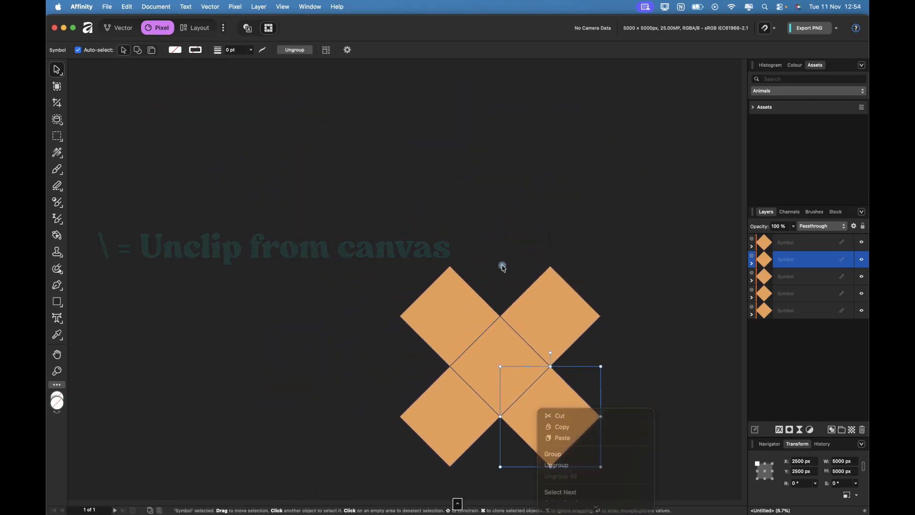
mouse_move(543, 426)
left_mouse_down()
mouse_move(495, 270)
mouse_move(589, 379)
mouse_move(462, 449)
mouse_move(394, 375)
left_mouse_up()
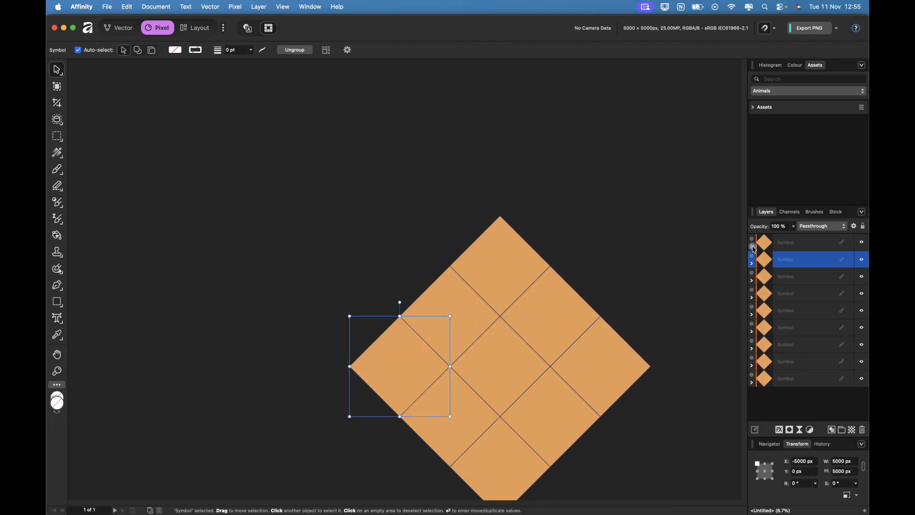
Step: Remove the orange fill from the rectangle inside the symbol so every diamond shows only its outline
left_click(752, 247)
left_click(793, 263)
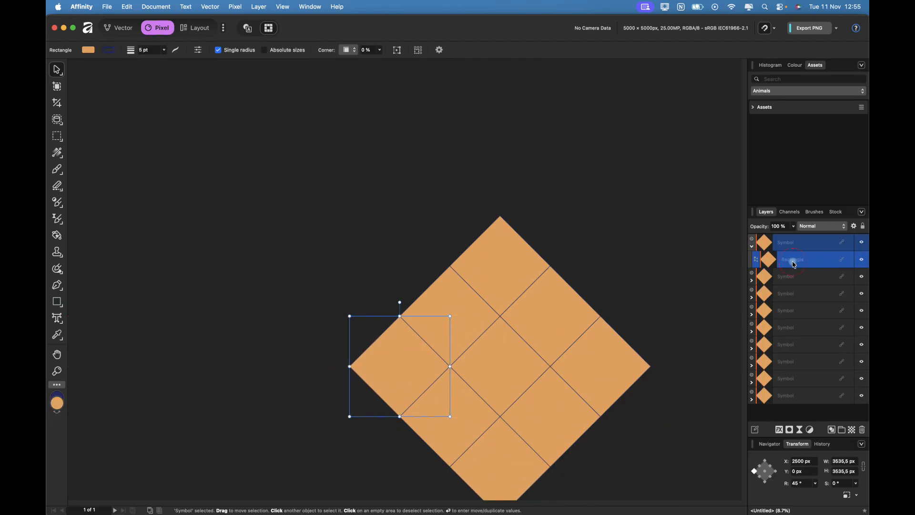
left_click(90, 50)
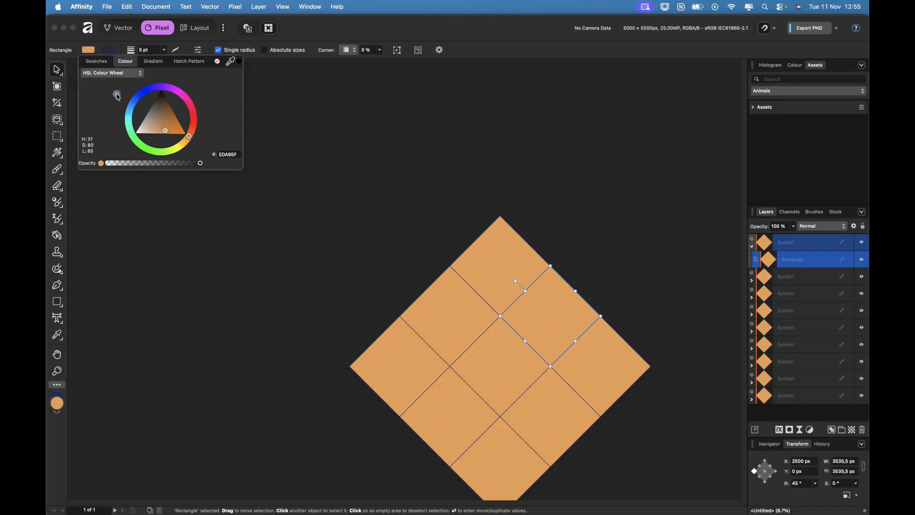
left_click(219, 63)
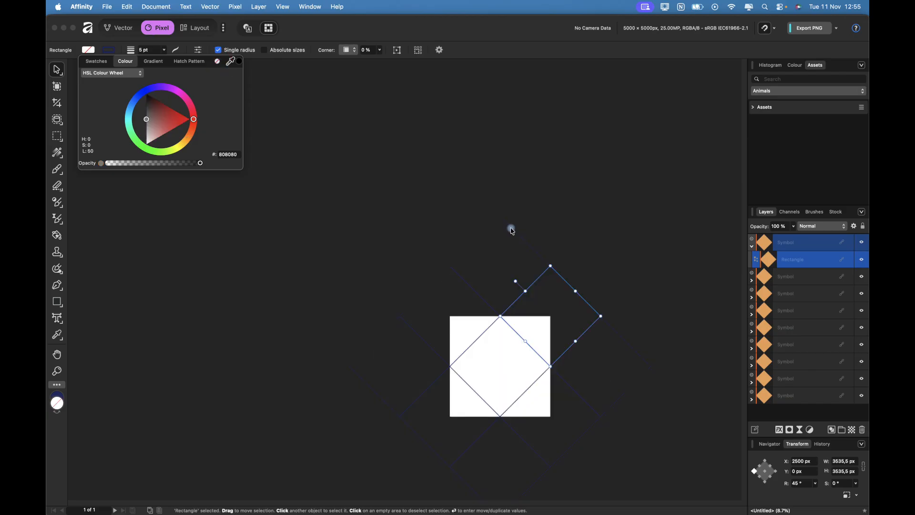
left_click(592, 205)
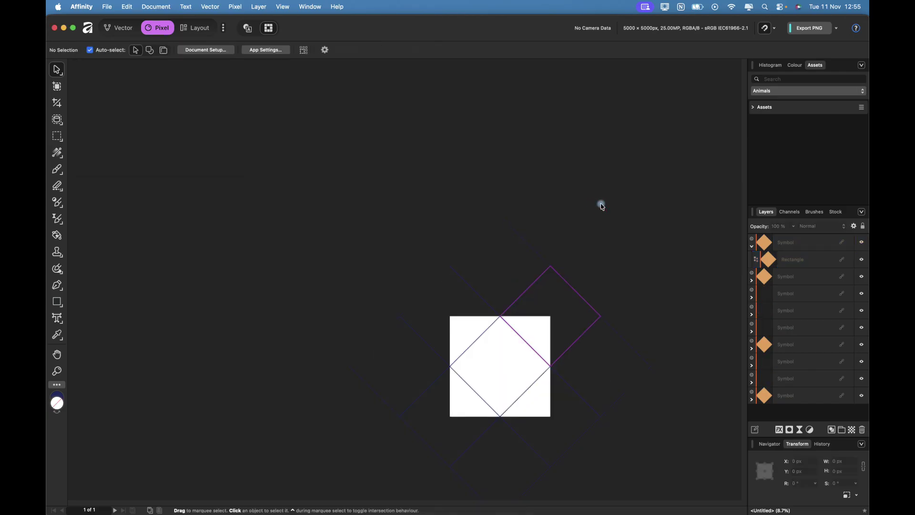
left_click(752, 247)
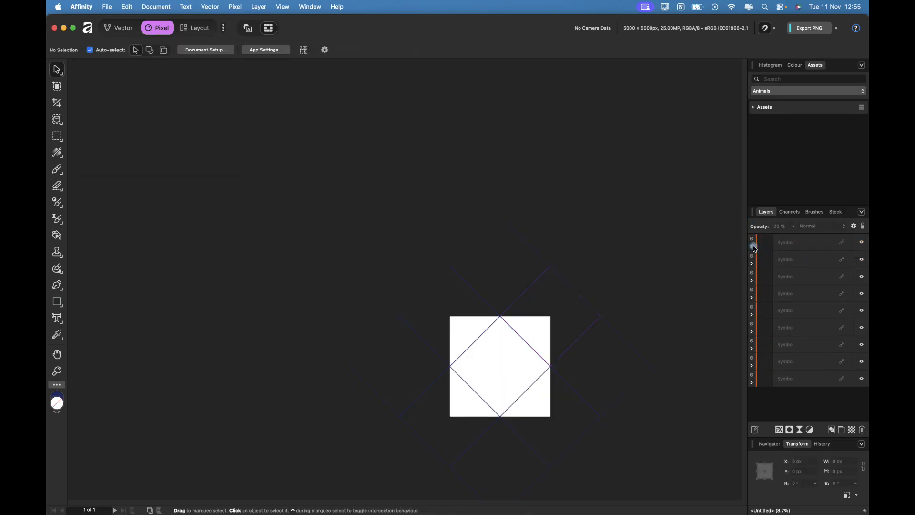
Step: Group all the symbol copies and name the group Pattern Preview
left_click(796, 246)
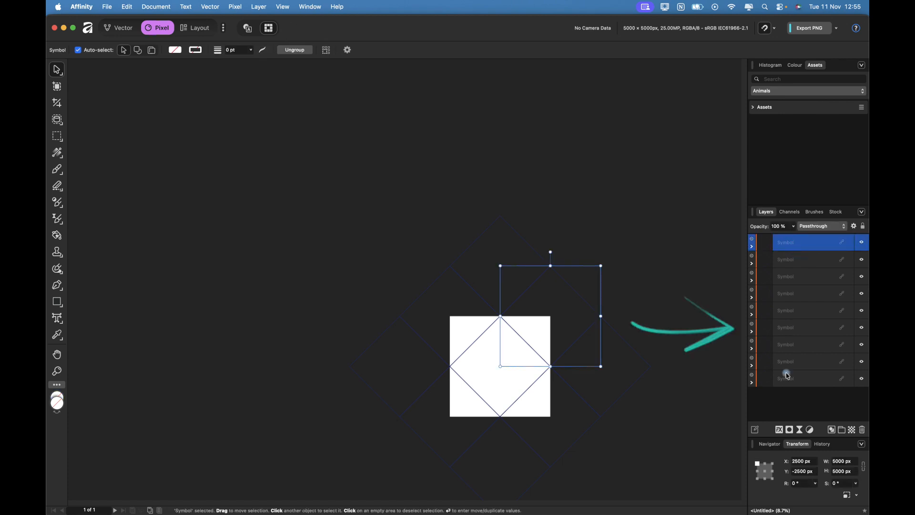
left_click(789, 363, "shift")
key("super+g")
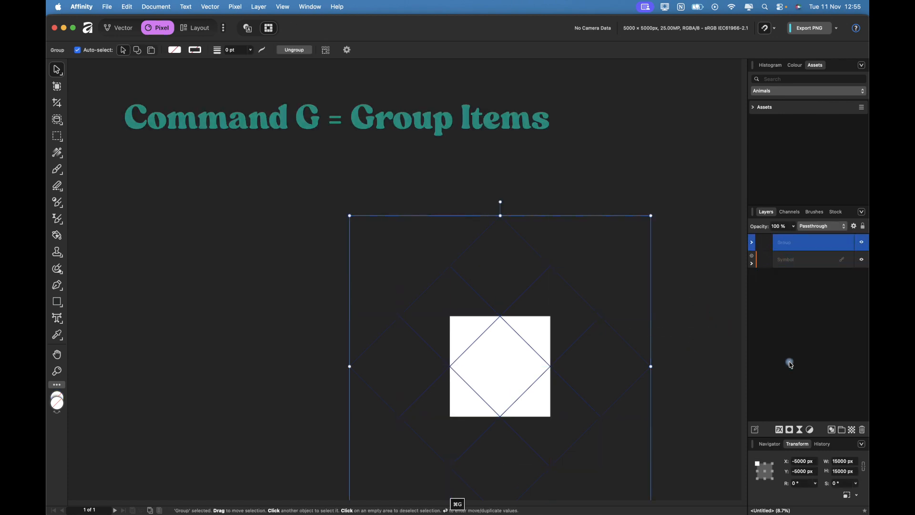
double_click(787, 243)
type("Pa")
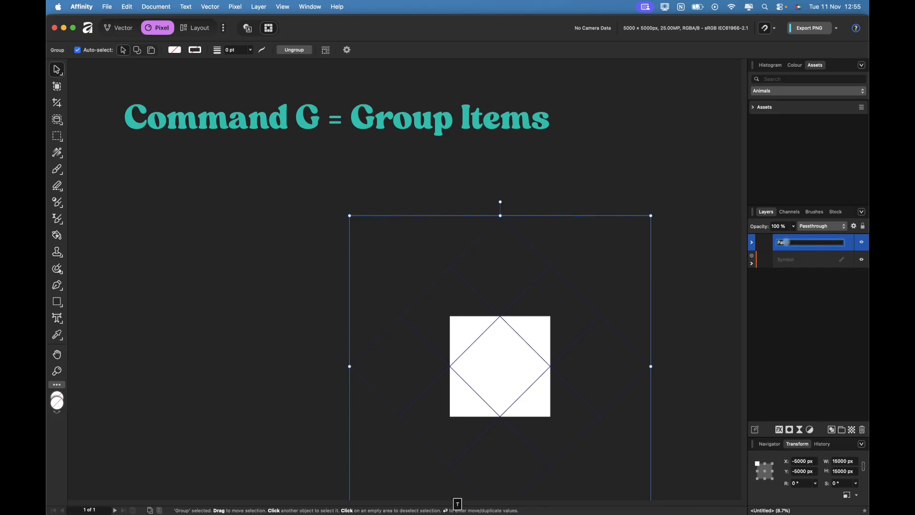
type("ttern Preview")
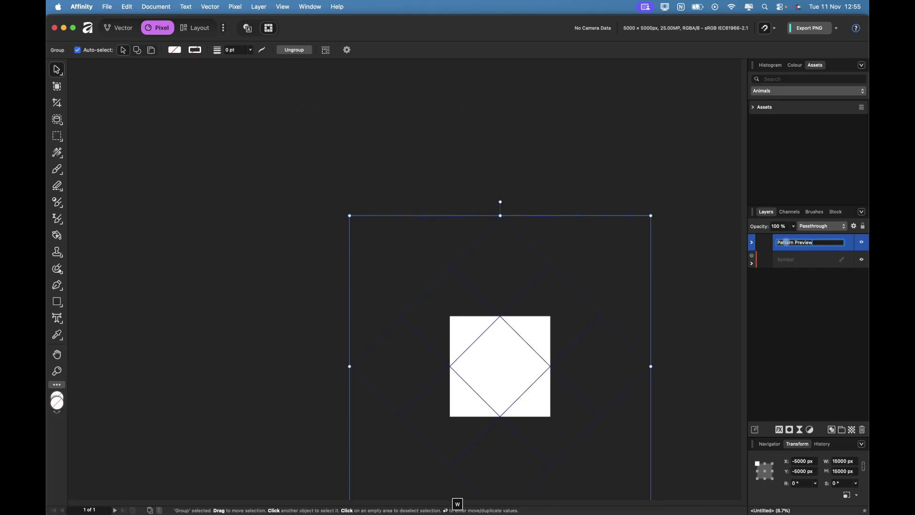
key("Return")
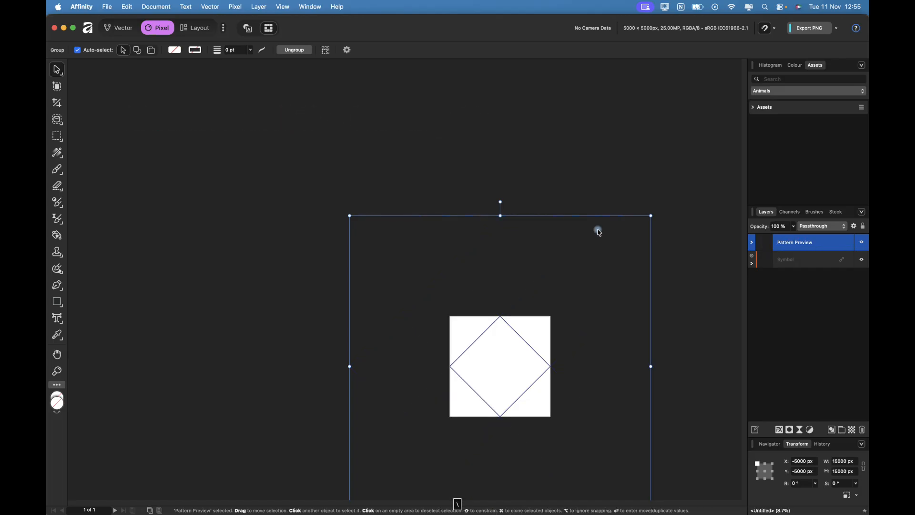
scroll(597, 231, "up", 5)
scroll(598, 228, "up", 5)
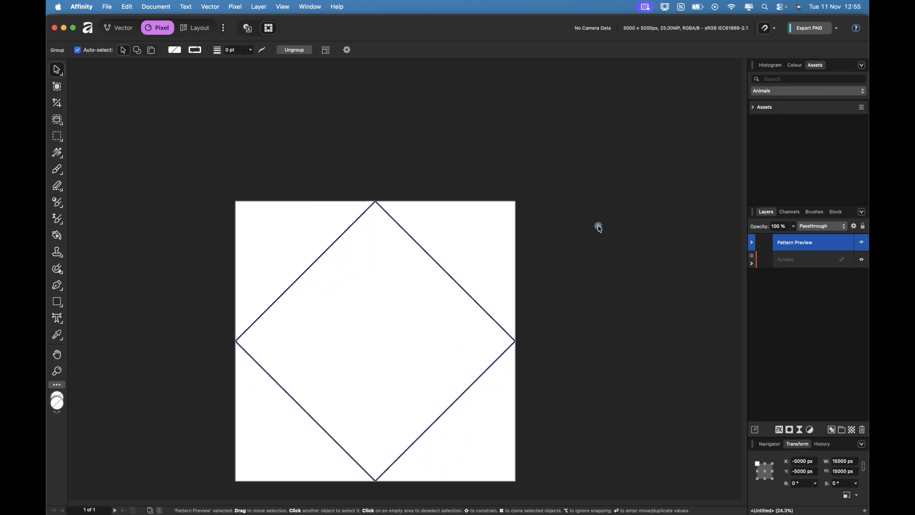
scroll(599, 227, "down", 2)
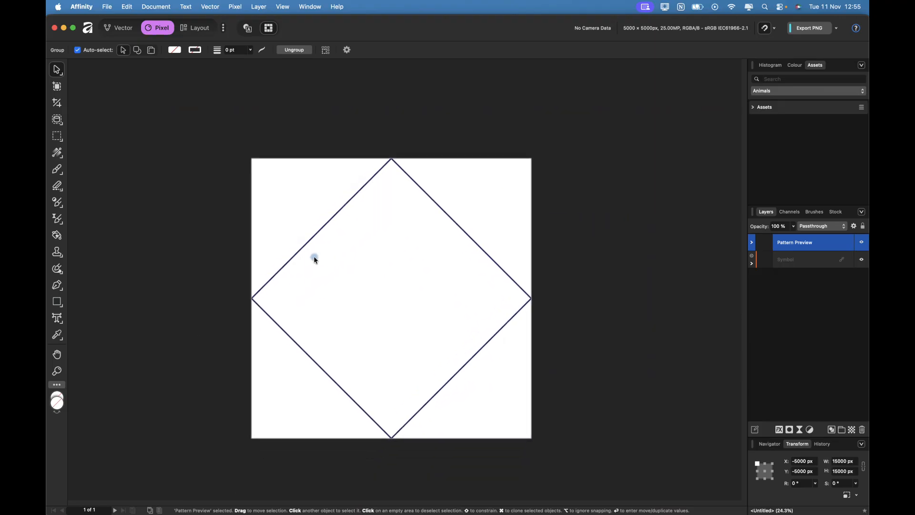
scroll(314, 256, "left", 2)
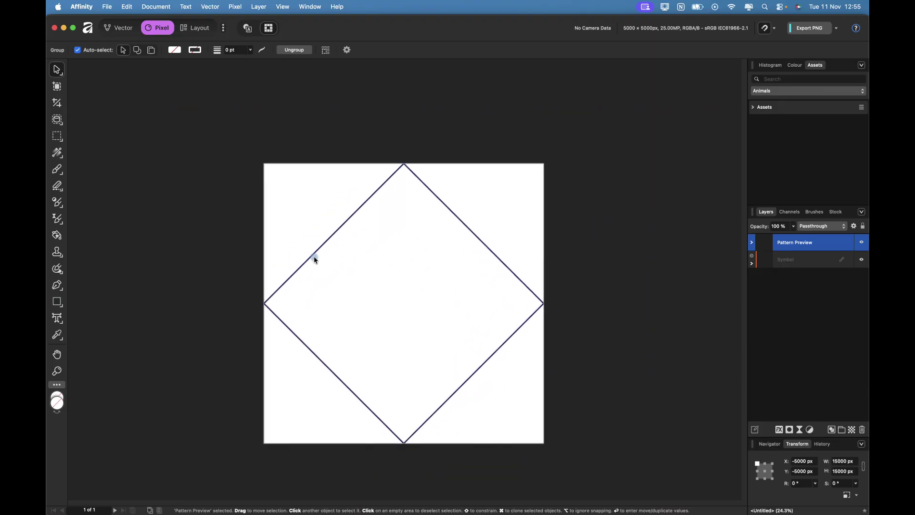
Step: Rename the symbol's rectangle to GUIDE and move Pattern Preview beneath the symbol layer
left_click(784, 260)
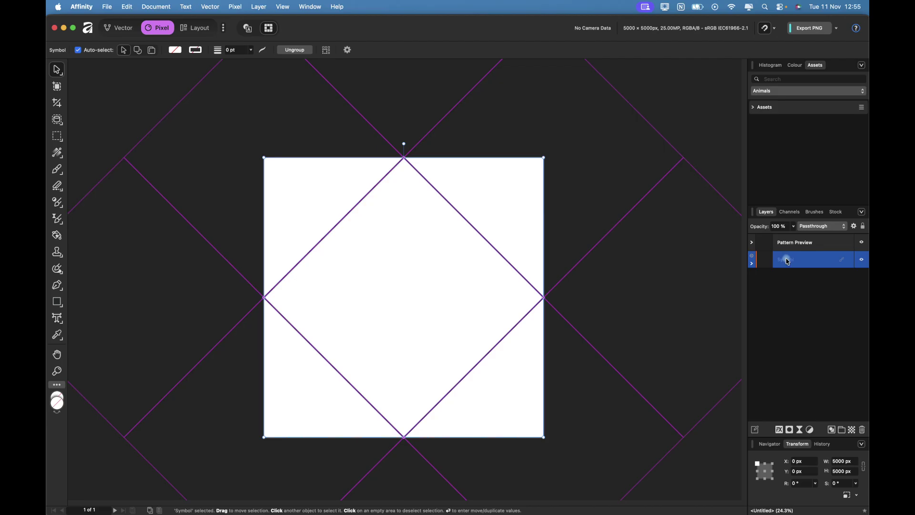
left_click(752, 263)
double_click(784, 278)
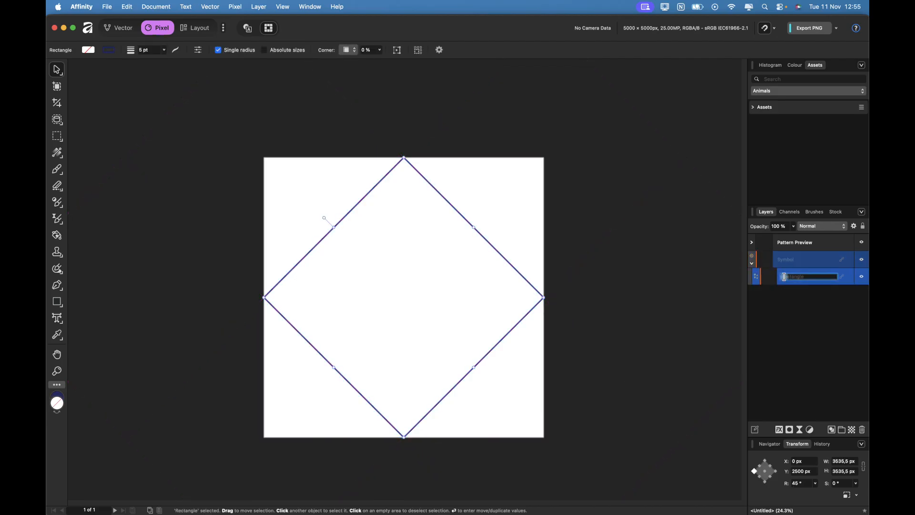
type("GUIDE")
left_click(790, 318)
left_click_drag(800, 247, 800, 295)
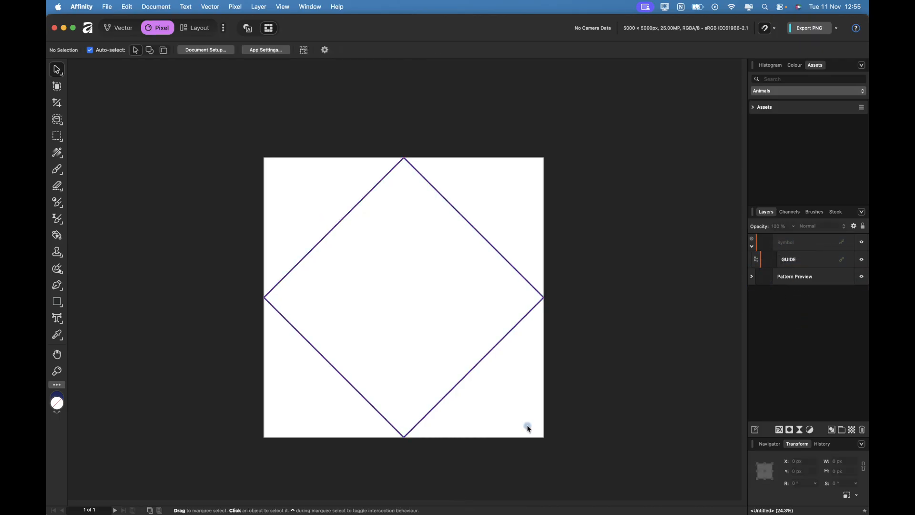
Step: Save the document under the name Template diamond pattern
left_click(107, 7)
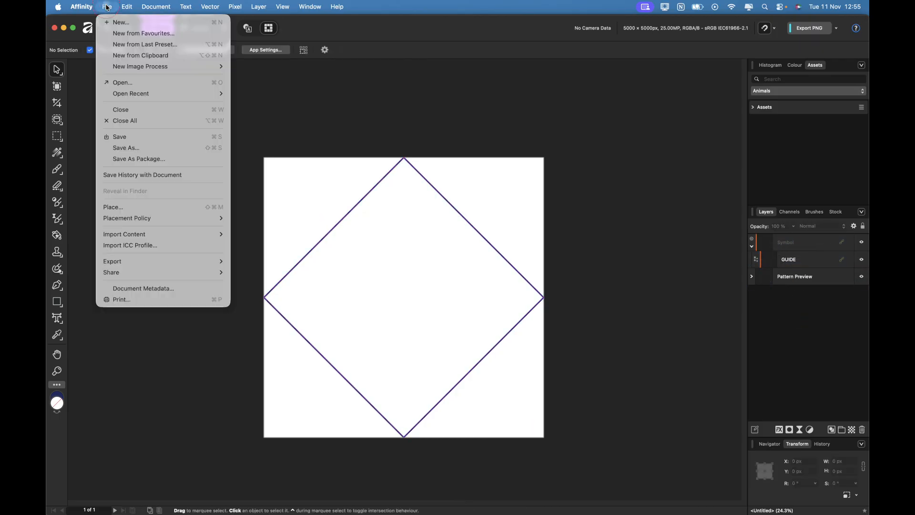
left_click(132, 147)
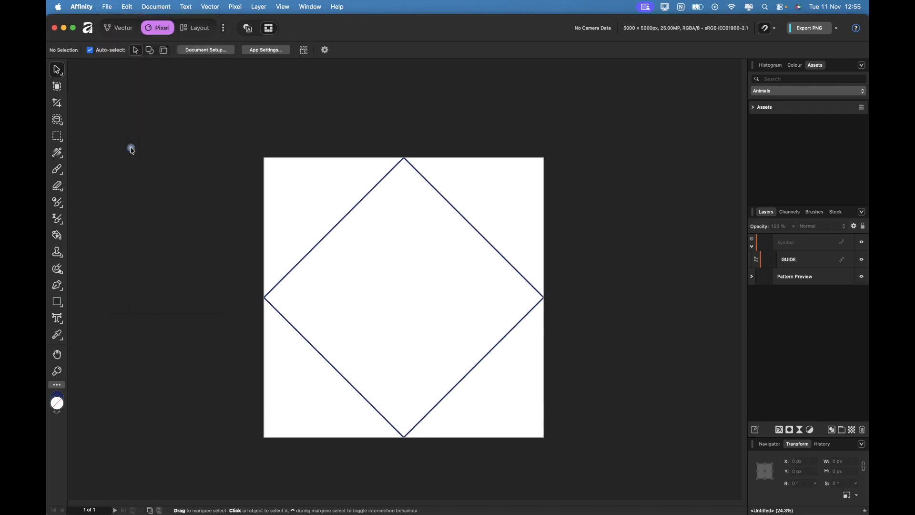
left_click(630, 279)
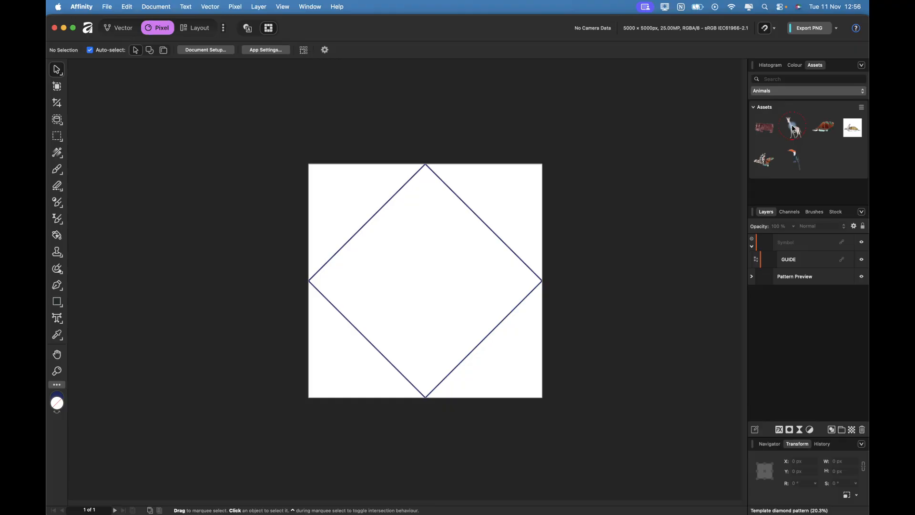
Step: Drop the giraffe image onto the canvas and centre it inside the diamond
mouse_move(794, 129)
left_mouse_down()
mouse_move(356, 170)
mouse_move(438, 291)
left_mouse_up()
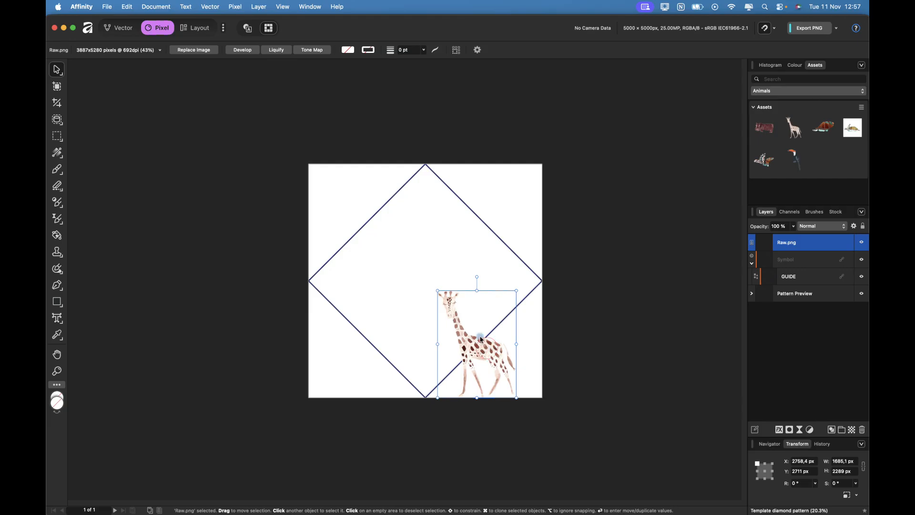
left_click_drag(479, 336, 415, 282)
Step: Place the Flowers image Working File _5.png, declining the image policy question
left_click(107, 7)
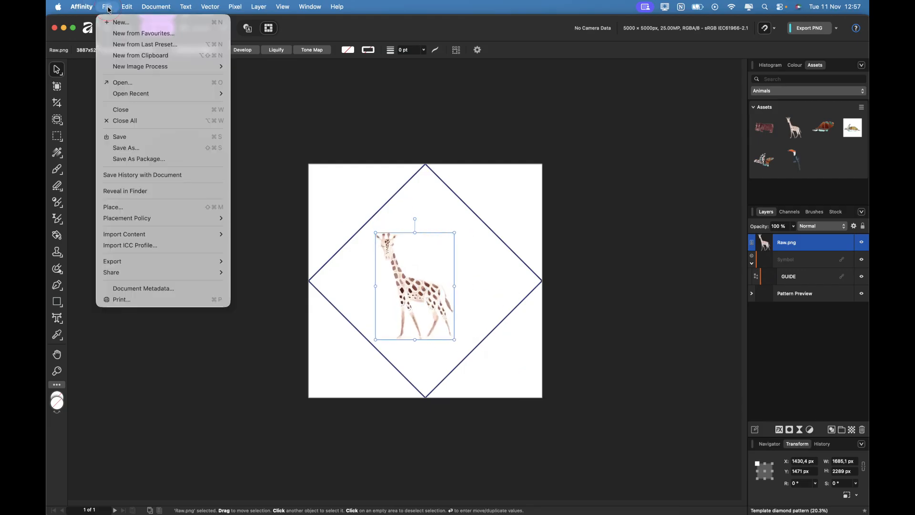
left_click(113, 207)
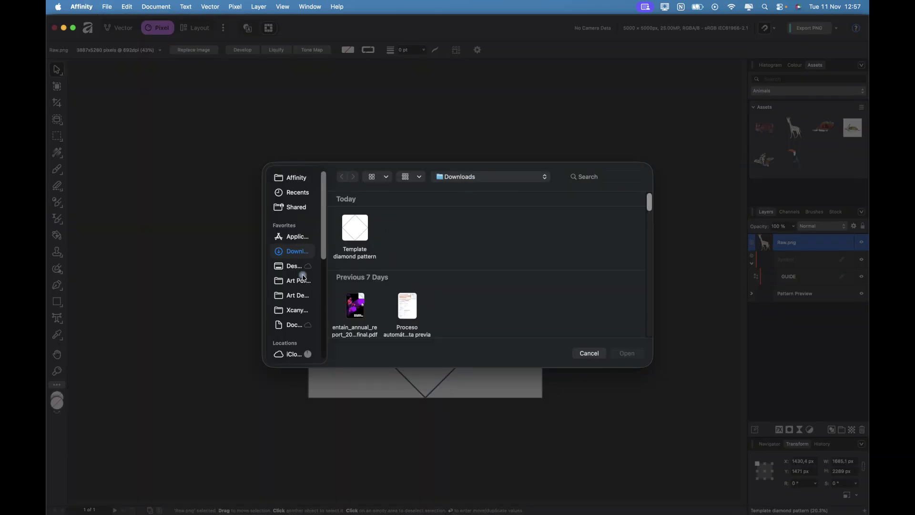
left_click(298, 280)
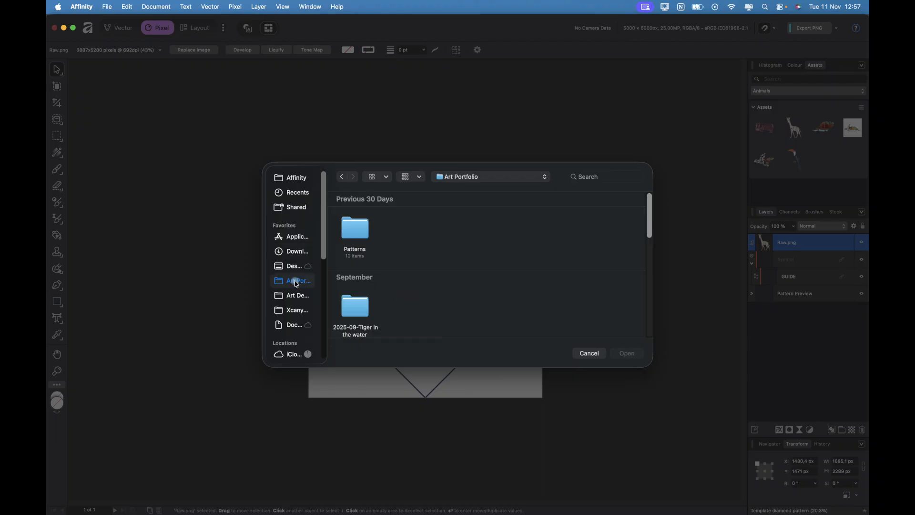
double_click(355, 230)
double_click(453, 256)
double_click(407, 306)
scroll(453, 286, "down", 3)
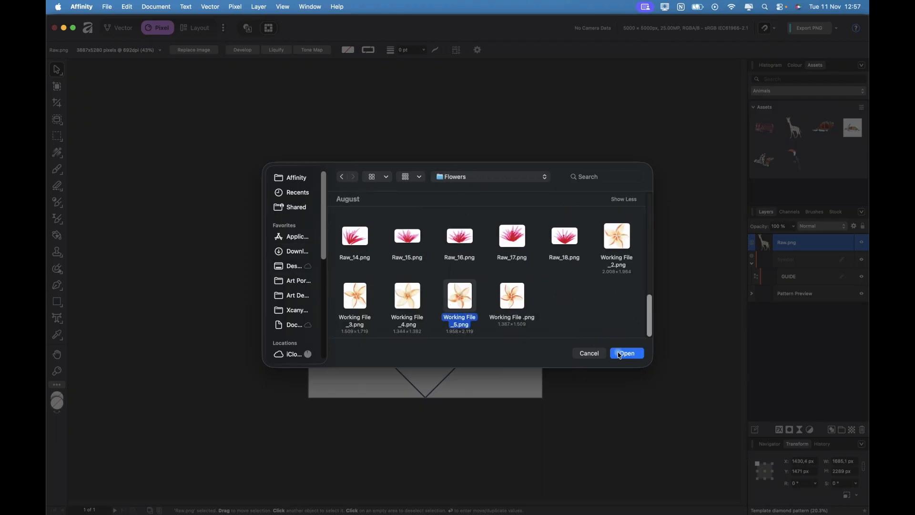
double_click(459, 304)
left_click(437, 220)
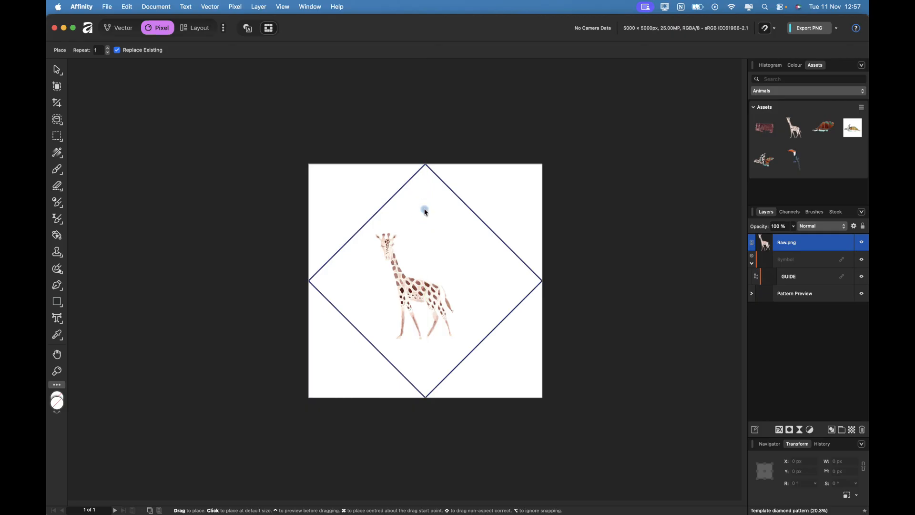
Step: Set the frangipani on the canvas at about half size and add a smaller copy near the diamond's bottom
left_click(424, 210)
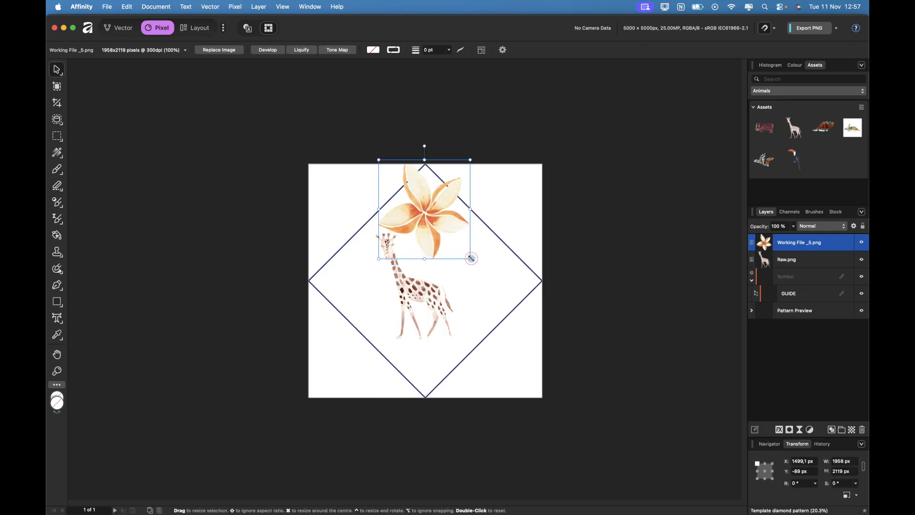
mouse_move(470, 257)
left_mouse_down()
mouse_move(438, 210)
mouse_move(427, 373)
left_mouse_up()
mouse_move(396, 337)
left_mouse_down()
mouse_move(407, 350)
mouse_move(485, 291)
mouse_move(407, 193)
left_mouse_up()
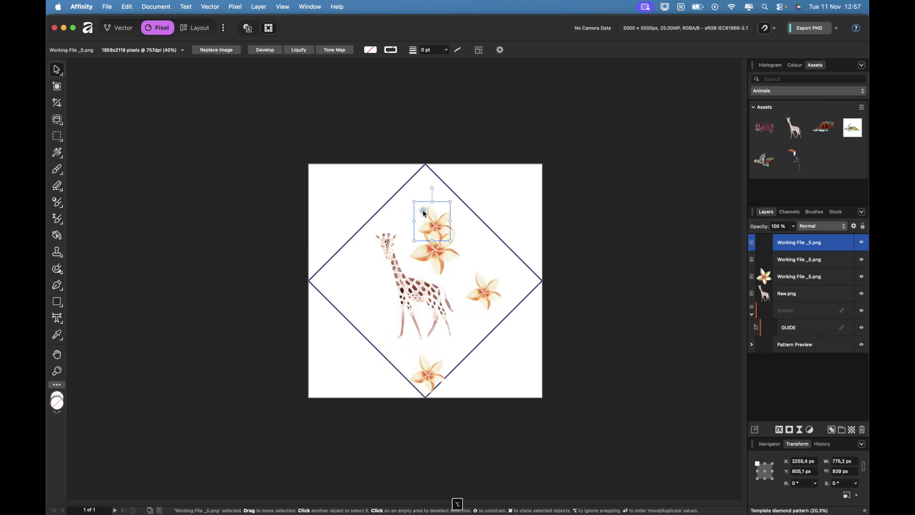
Step: Duplicate the giraffe as a small copy at lower right and enlarge the original at the diamond's left edge
left_click(412, 295)
left_click_drag(411, 295, 472, 358)
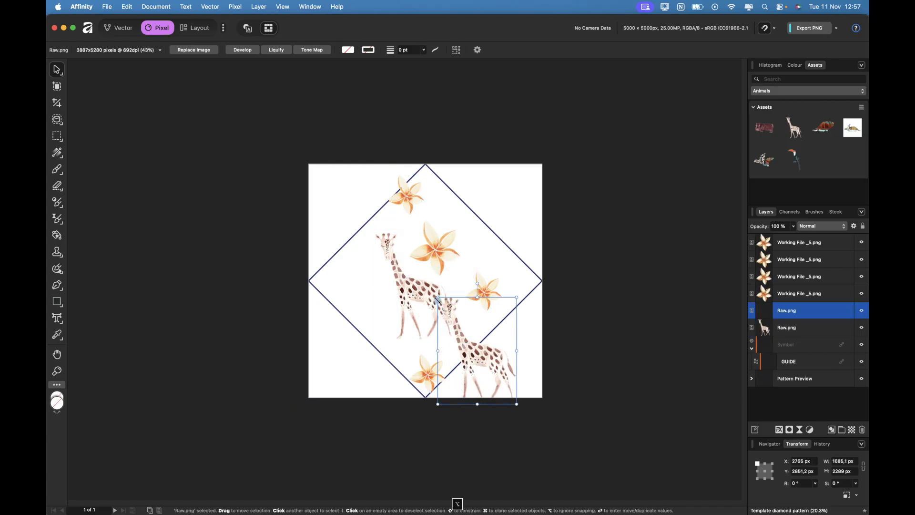
left_click_drag(437, 298, 481, 354)
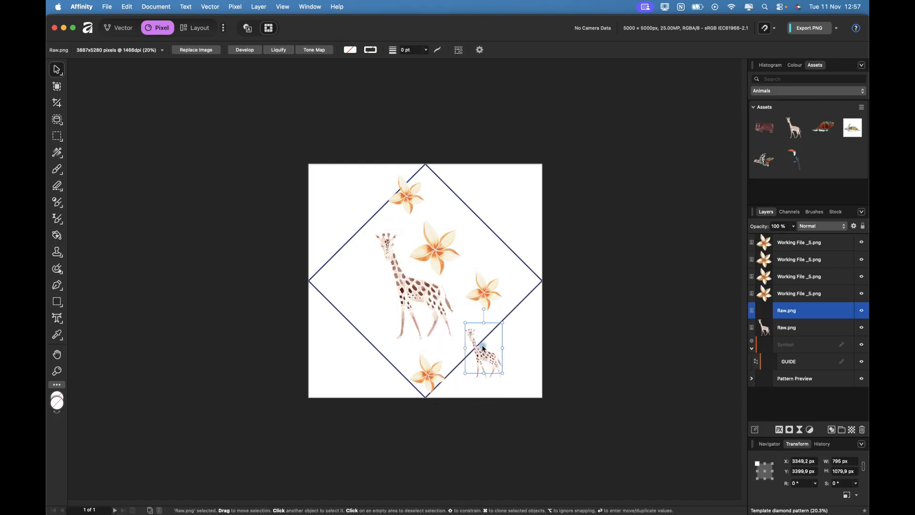
left_click(414, 286)
left_click_drag(415, 286, 360, 289)
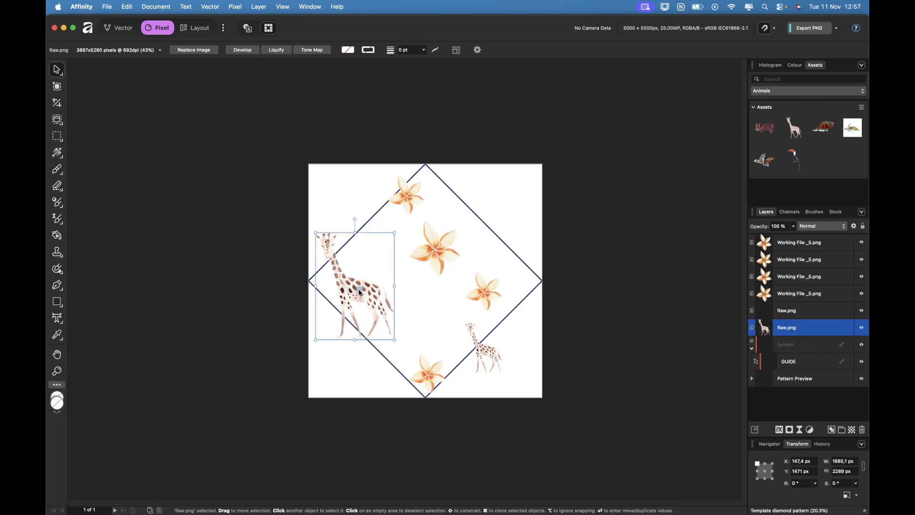
left_click_drag(394, 232, 410, 218)
left_click(468, 346)
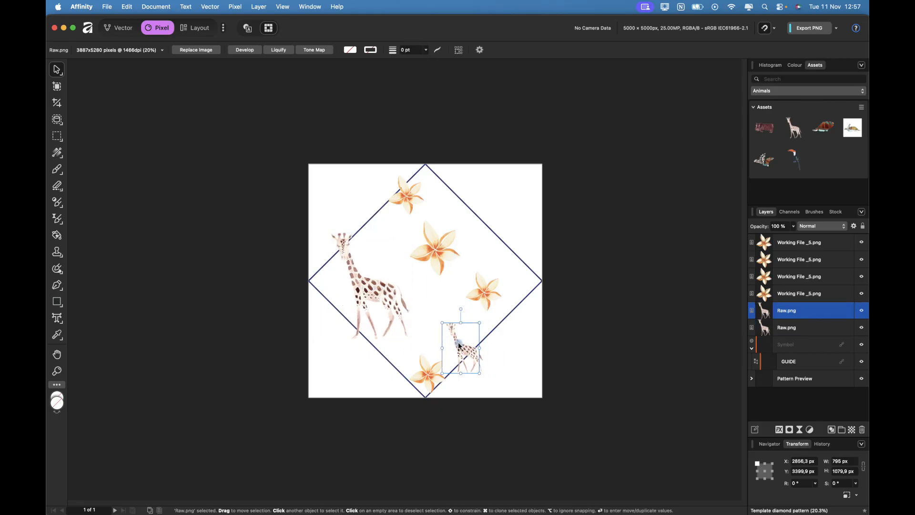
left_click_drag(458, 344, 465, 346)
Step: Move the centre flower down and add another flower copy above it
left_click(445, 255)
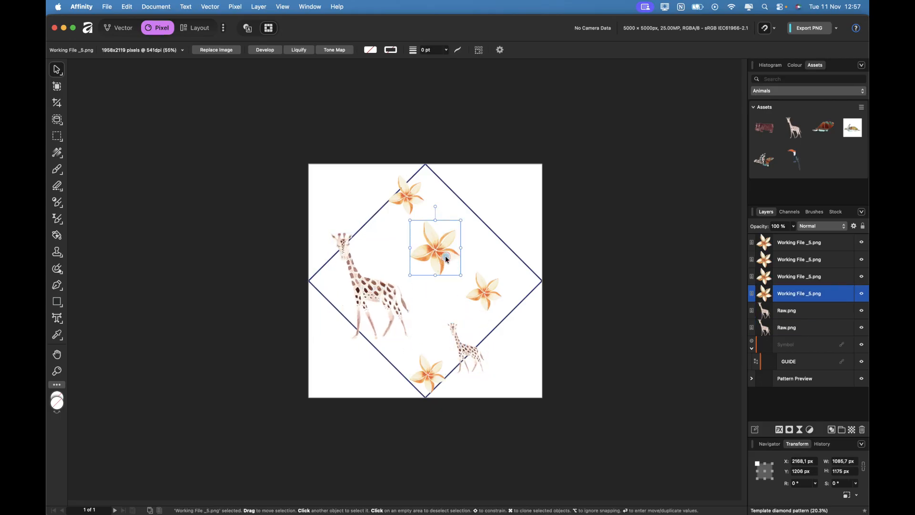
mouse_move(446, 255)
left_mouse_down()
mouse_move(445, 300)
mouse_move(451, 238)
mouse_move(464, 239)
mouse_move(392, 249)
left_mouse_up()
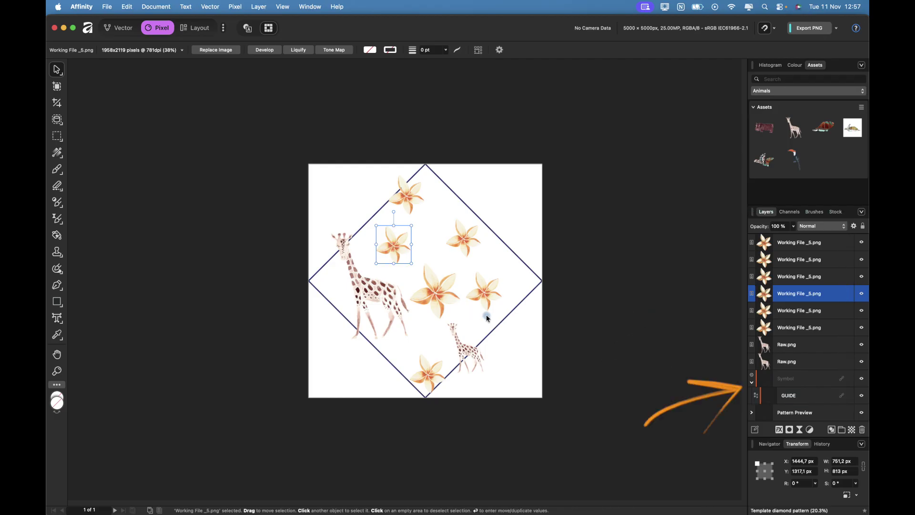
Step: Select all eight giraffe and flower layers and move them into the Symbol group
left_click(499, 318)
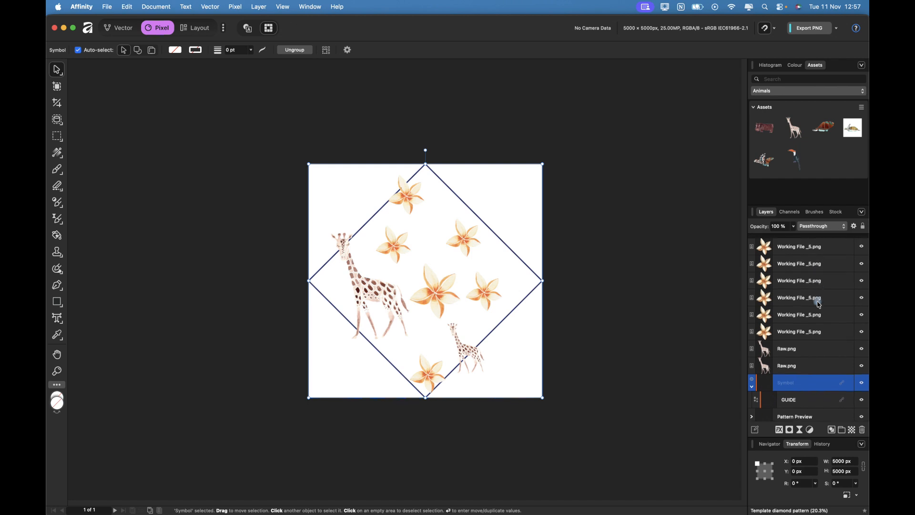
left_click(800, 244)
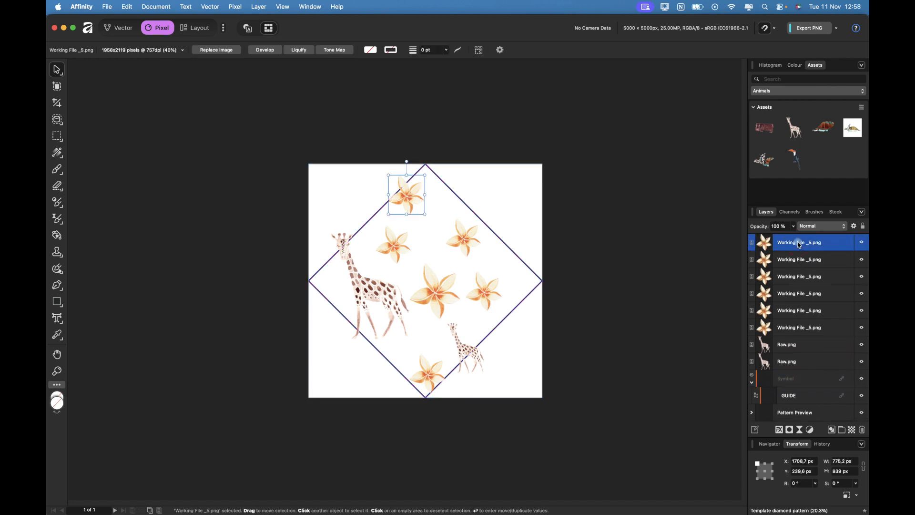
left_click(791, 363, "shift")
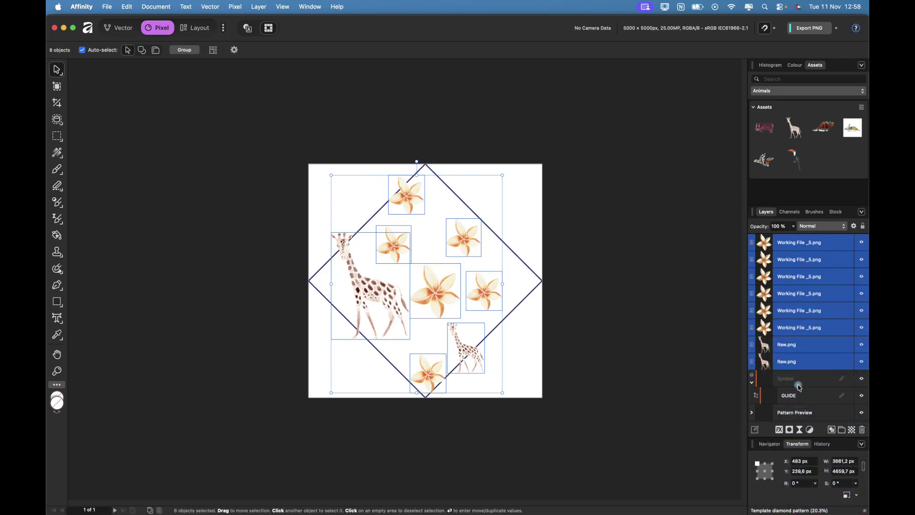
left_click_drag(790, 362, 798, 386)
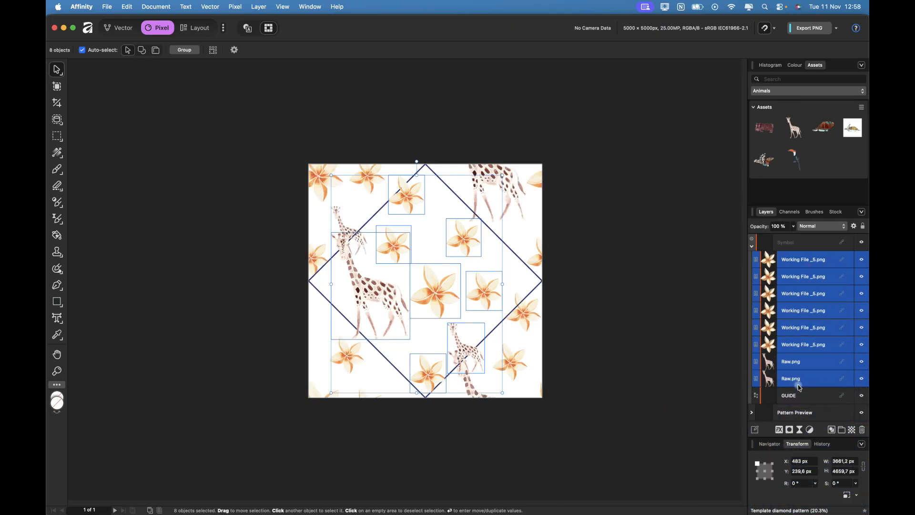
left_click(639, 251)
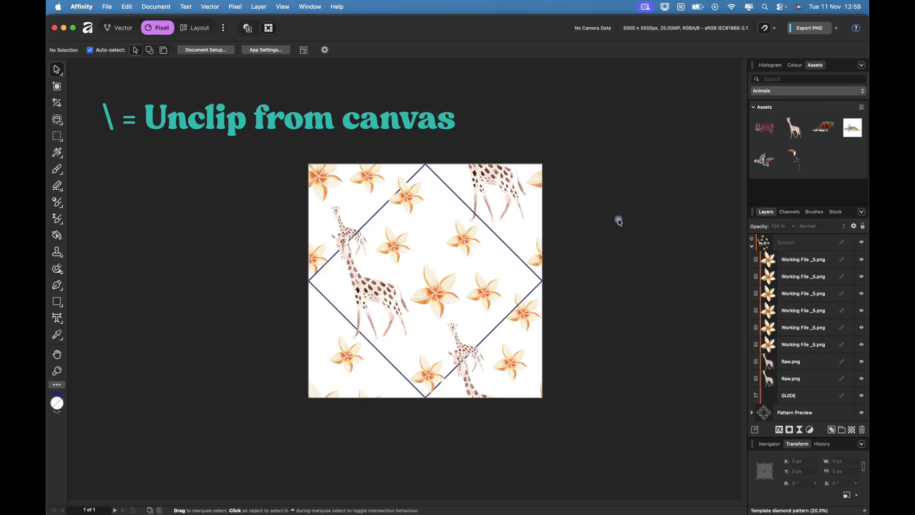
Step: Unclip the view from the canvas and nudge the small giraffe slightly up and left
key("backslash")
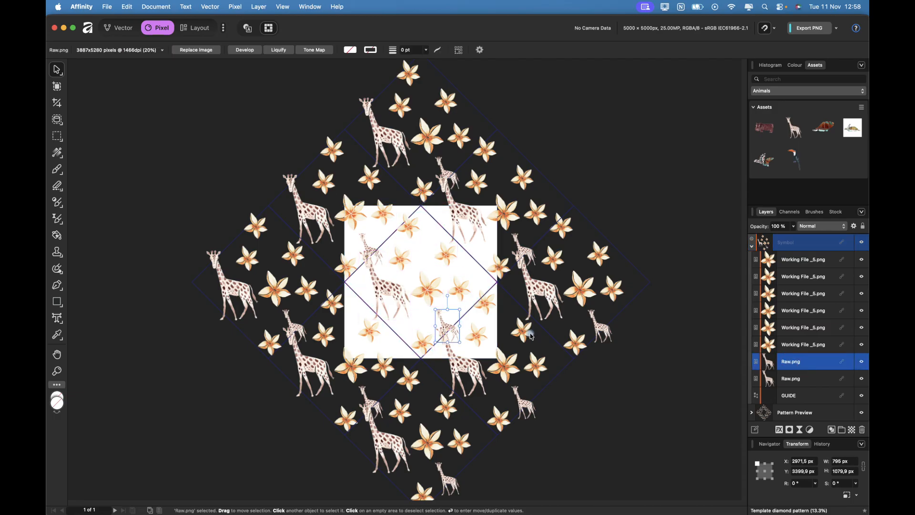
left_click_drag(447, 333, 458, 314)
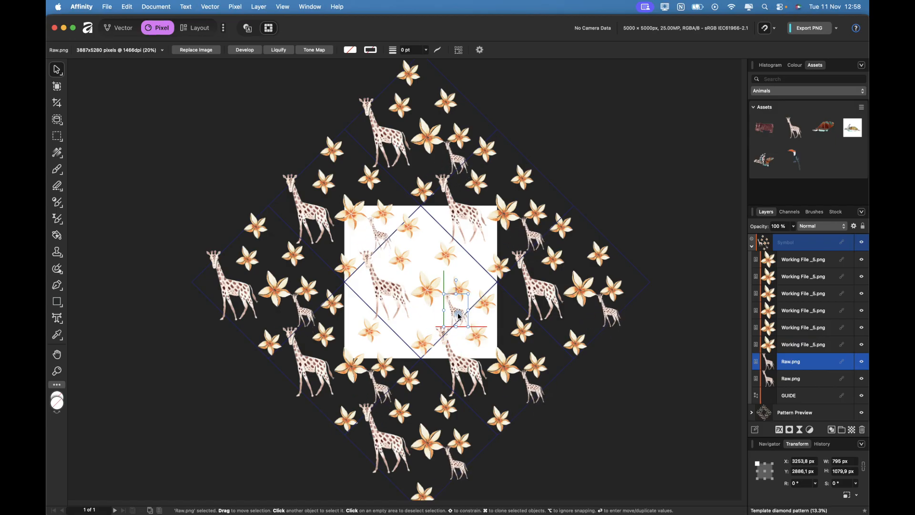
left_click_drag(458, 316, 460, 315)
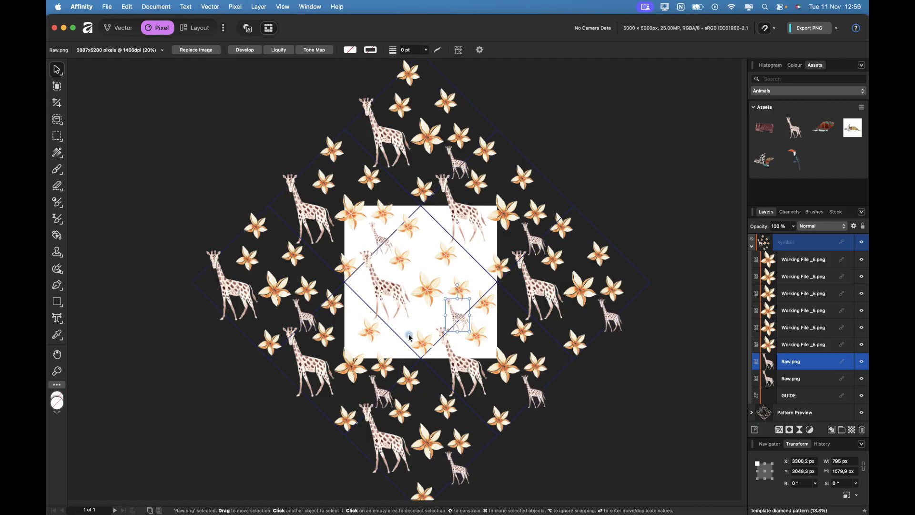
left_click(673, 368)
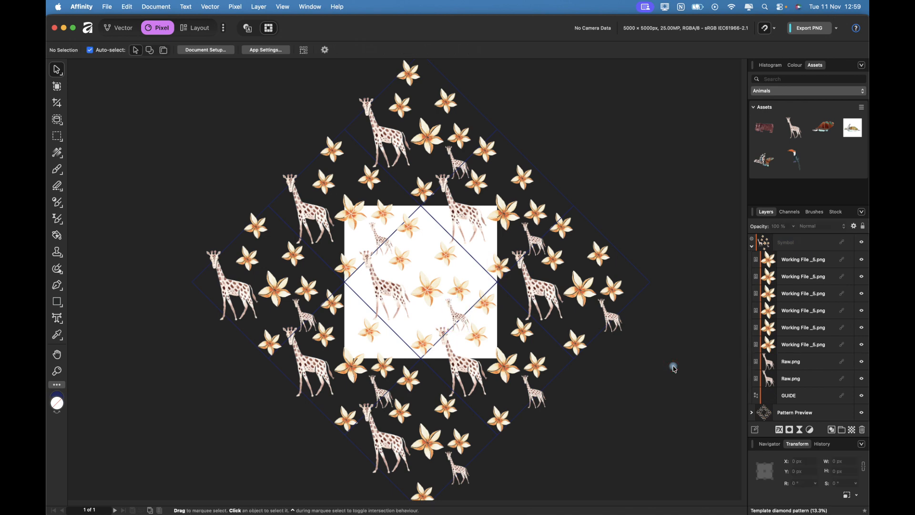
scroll(673, 368, "down", 3)
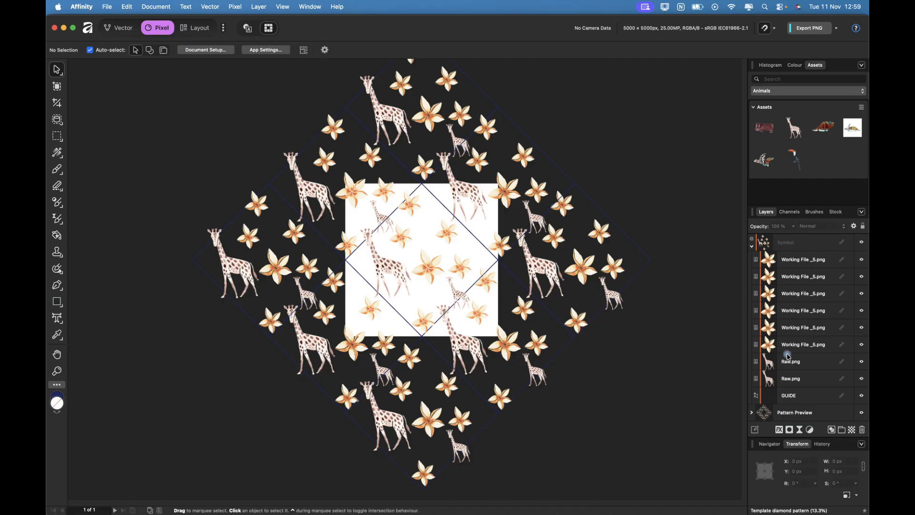
Step: Hide the diamond GUIDE layer and clip the artwork back to the canvas
left_click(862, 398)
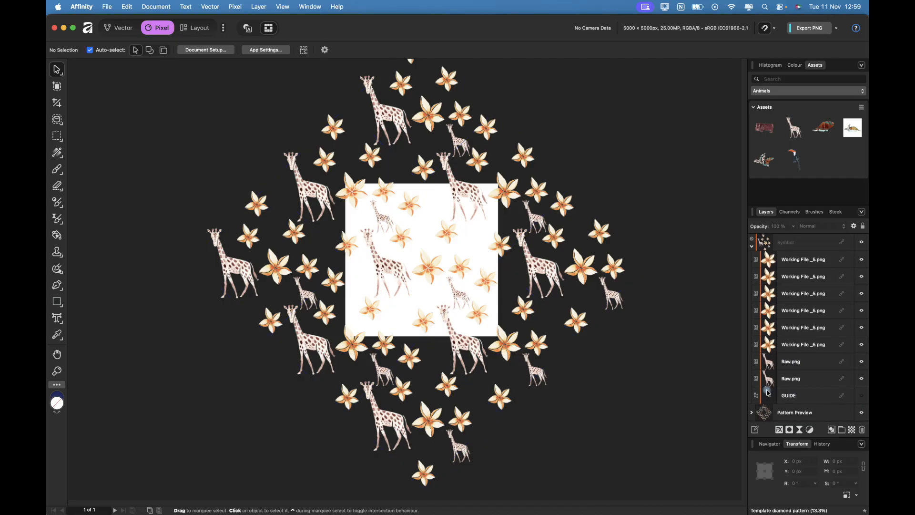
left_click(863, 395)
key("ctrl+F2")
key("backslash")
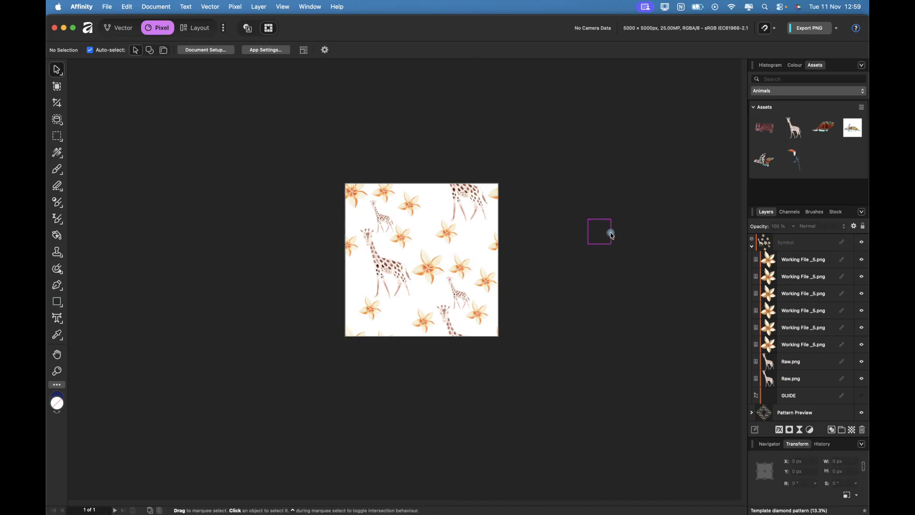
Step: Collapse the Symbol group's contents in the Layers panel
left_click(813, 244)
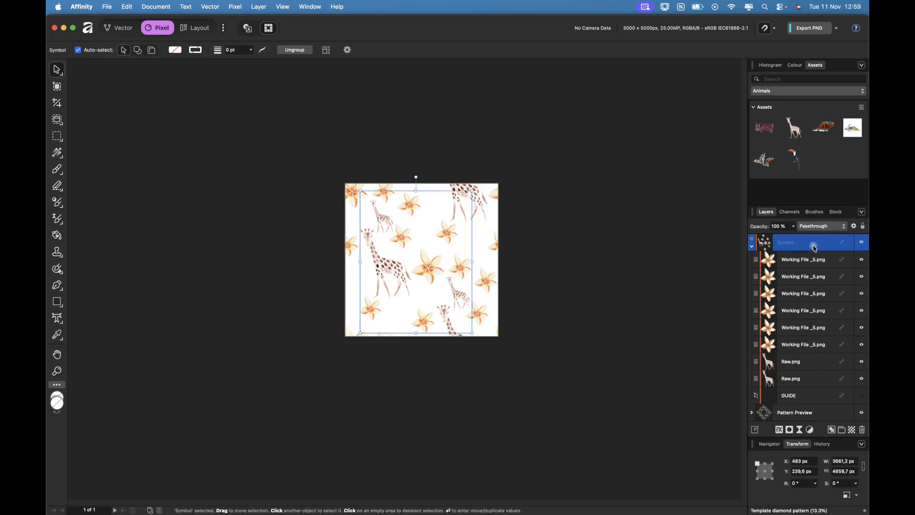
left_click(753, 248)
Step: Export the tile as a PNG named Girafe Block into Downloads
left_click(814, 300)
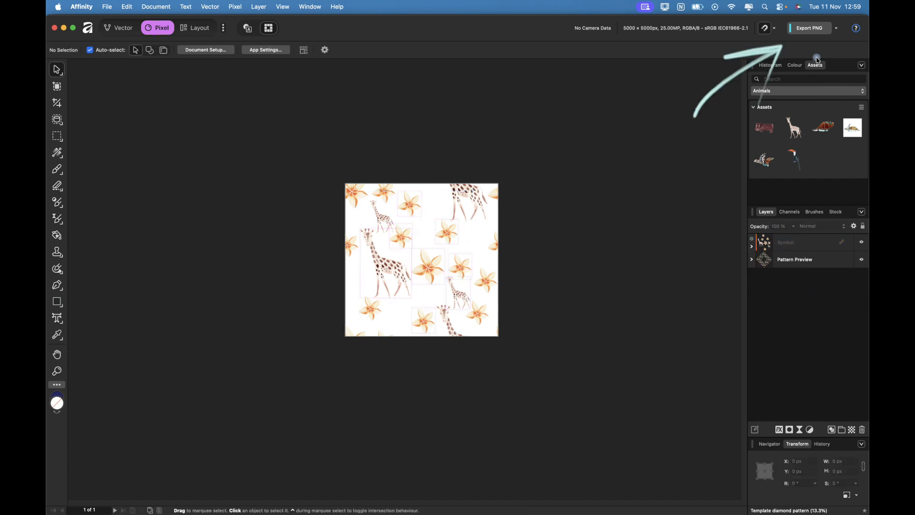
left_click(837, 28)
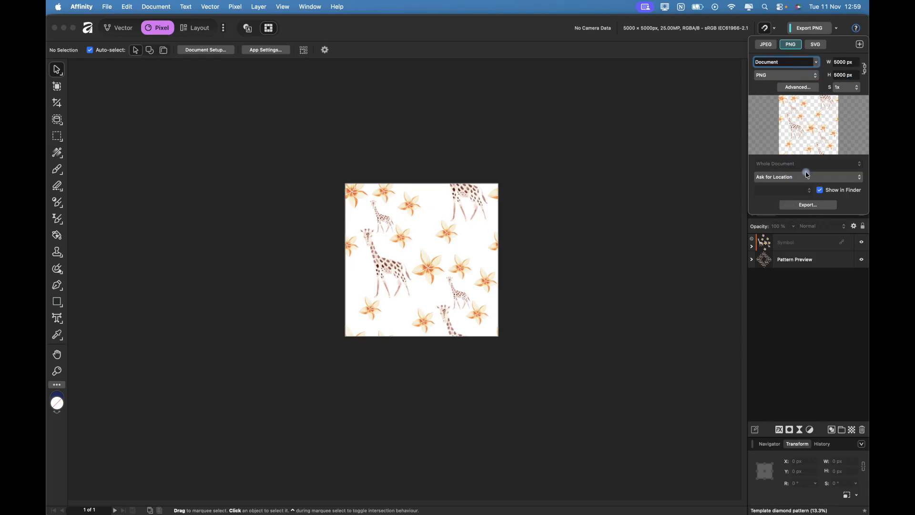
left_click(796, 207)
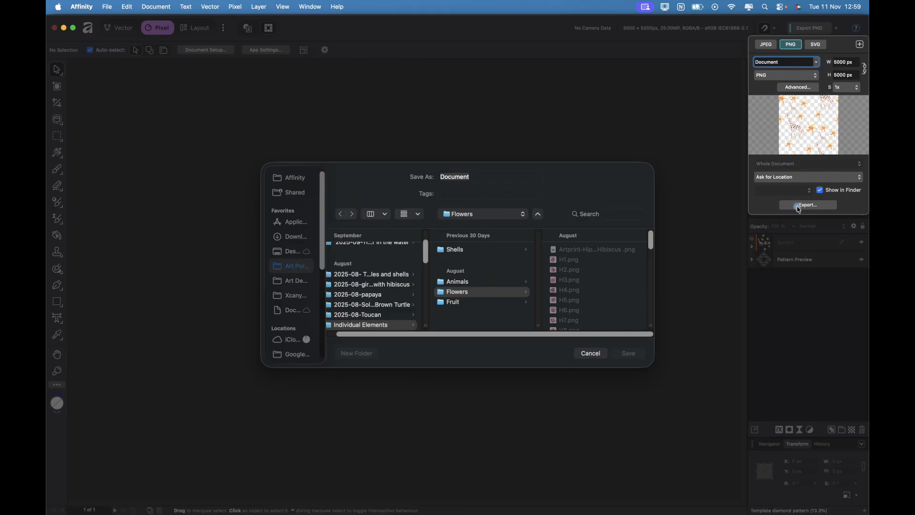
type("Giraf")
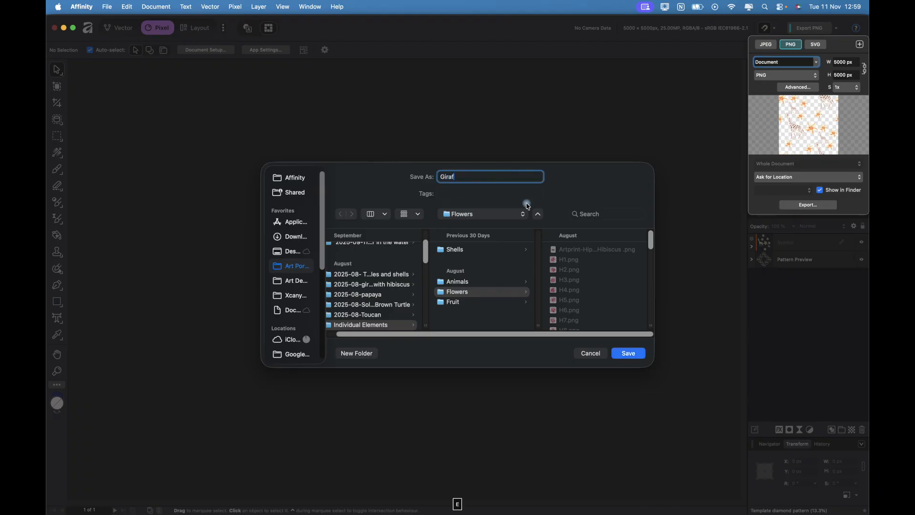
type("e patt")
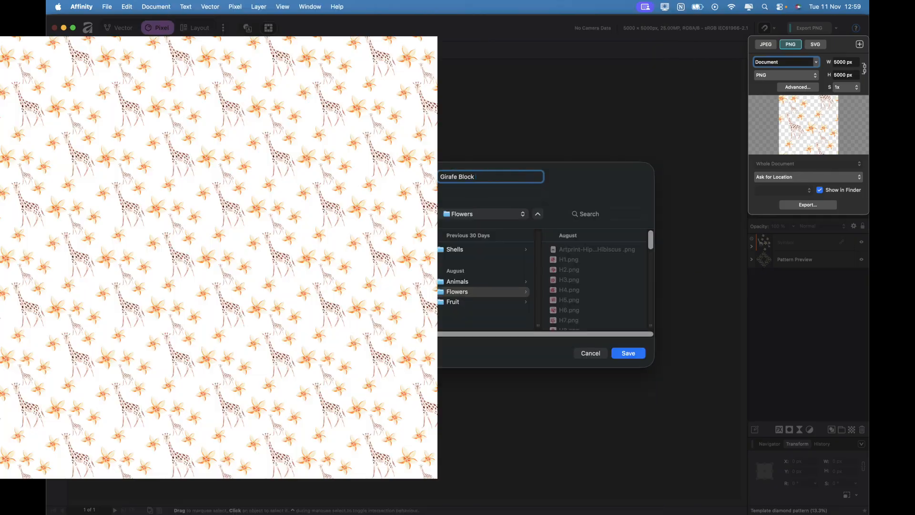
left_click(628, 353)
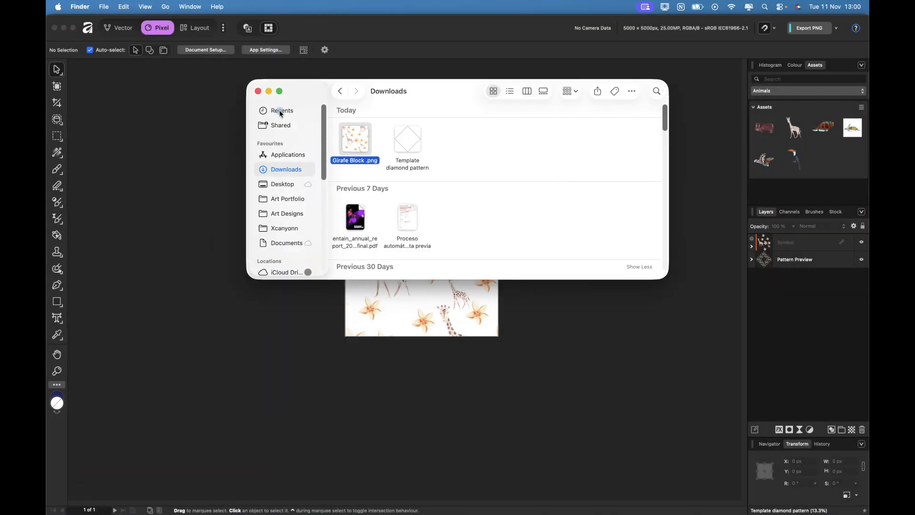
Step: Create a new blank 12000 × 12000 px document
left_click(269, 91)
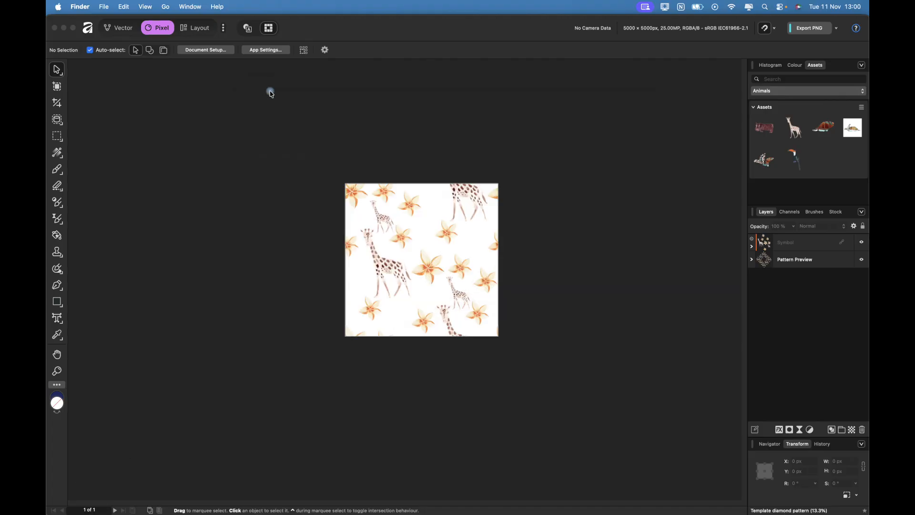
key("super+n")
double_click(679, 212)
type("12000")
key("Tab")
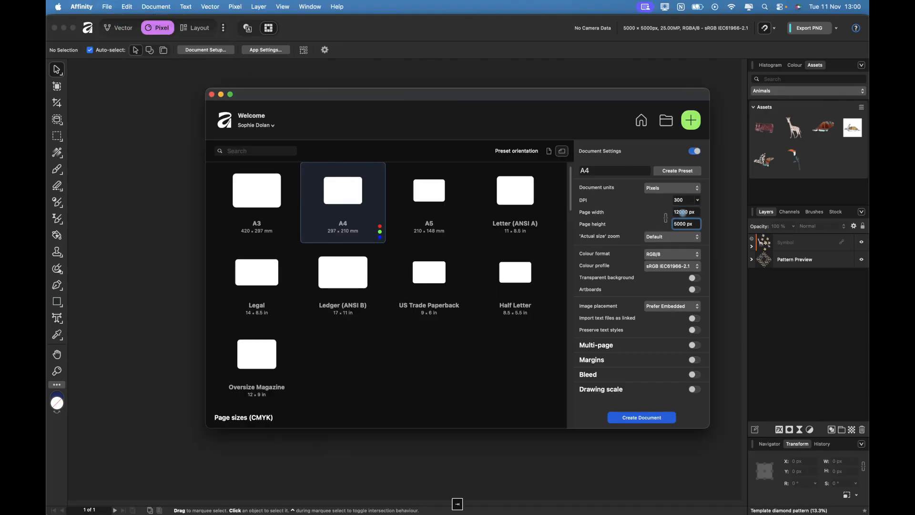
left_click(642, 417)
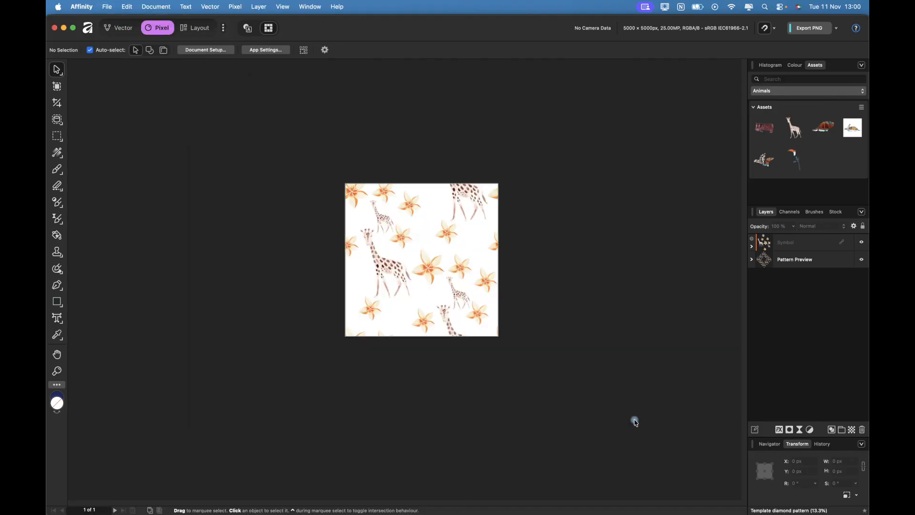
scroll(419, 224, "down", 2)
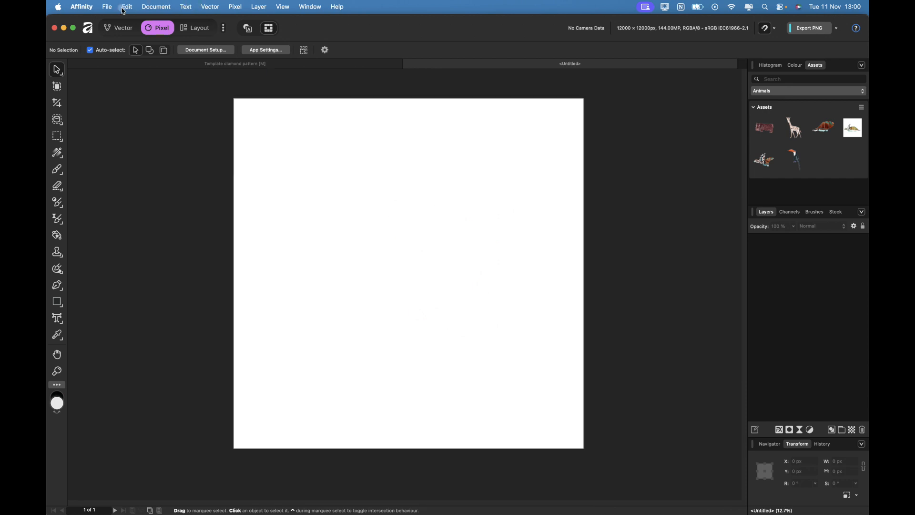
Step: Place the Girafe Block PNG at the page's top-left and duplicate it across and down
left_click(106, 6)
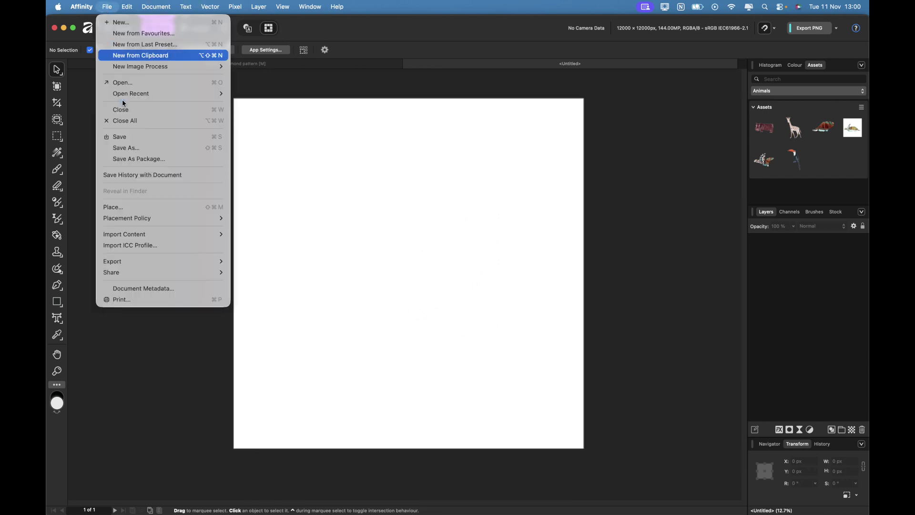
left_click(121, 208)
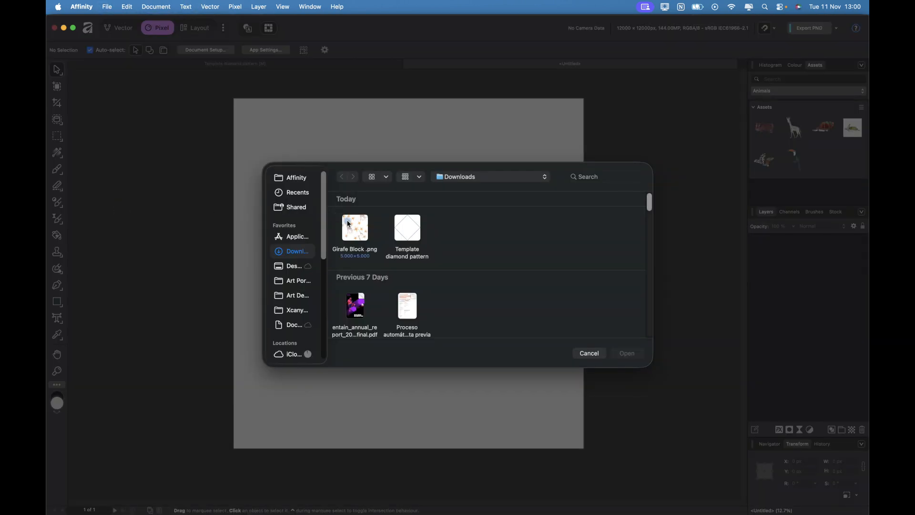
left_click(355, 229)
left_click(627, 354)
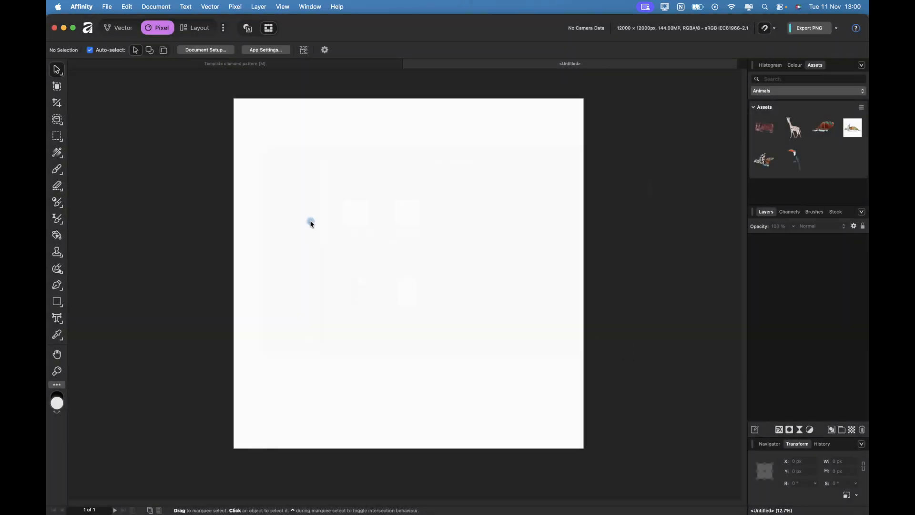
left_click(297, 144)
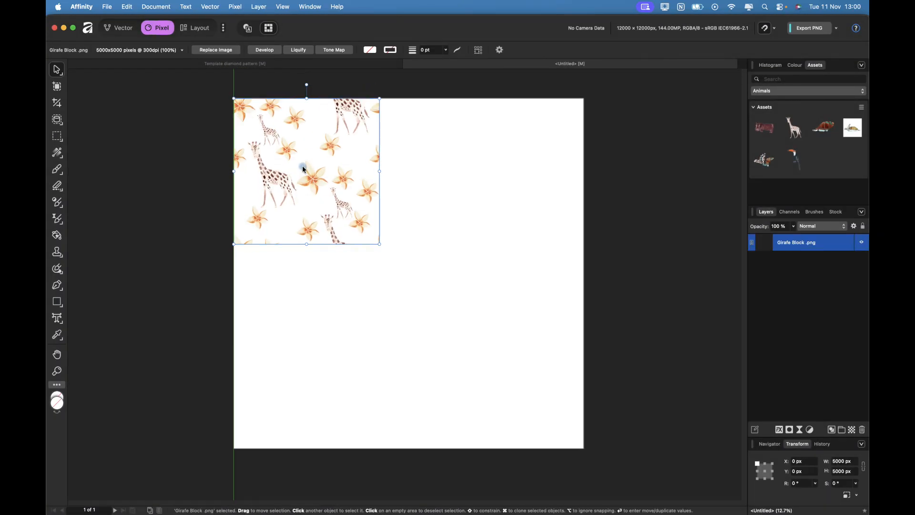
mouse_move(304, 170)
left_mouse_down()
mouse_move(450, 169)
mouse_move(355, 324)
mouse_move(308, 318)
mouse_move(452, 313)
left_mouse_up()
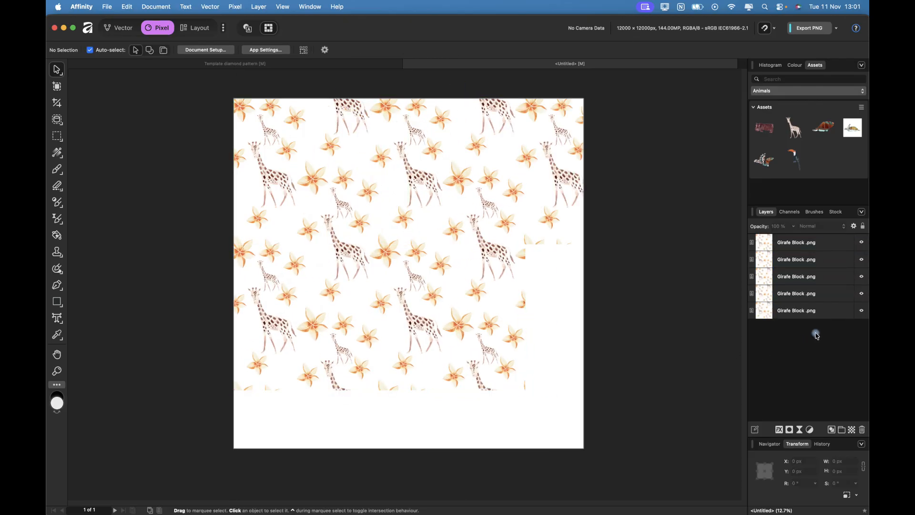
Step: Select all five placed tile layers and delete them
left_click(815, 311)
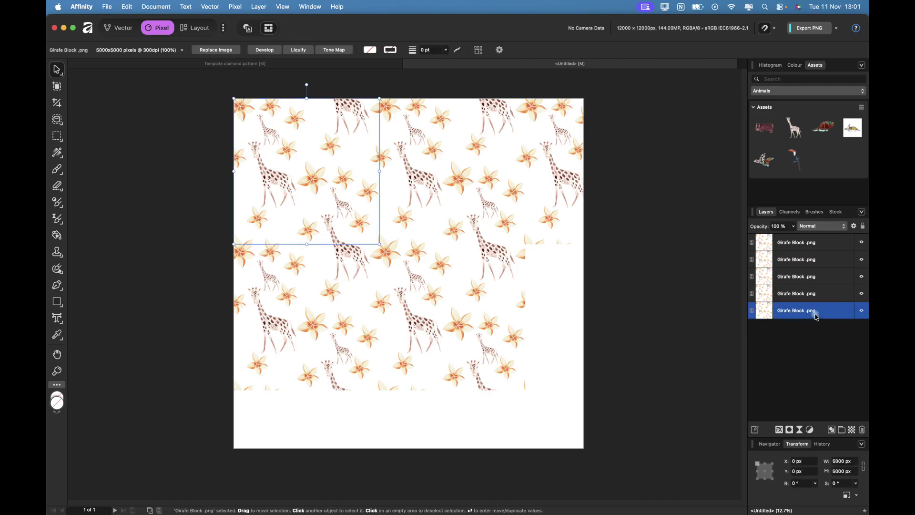
left_click(804, 243, "shift")
key("Delete")
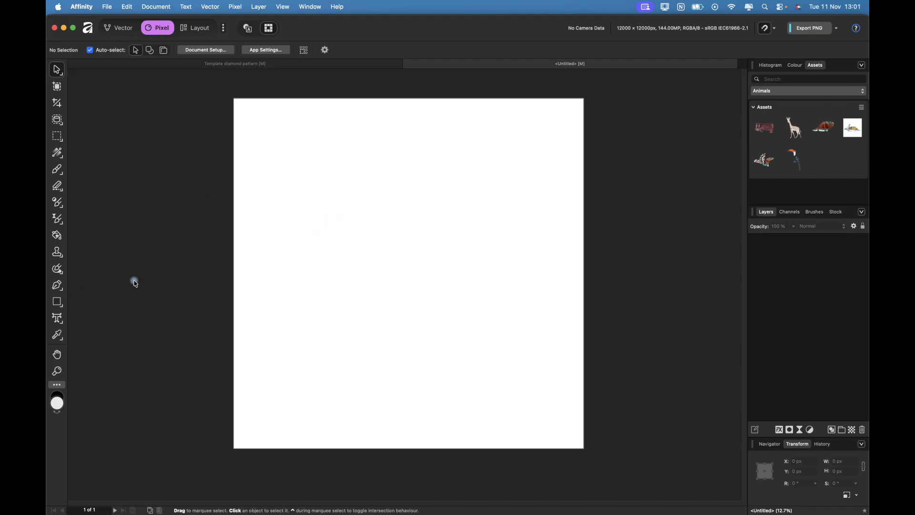
Step: Draw a rectangle covering the whole 12000 px page
left_click(58, 304)
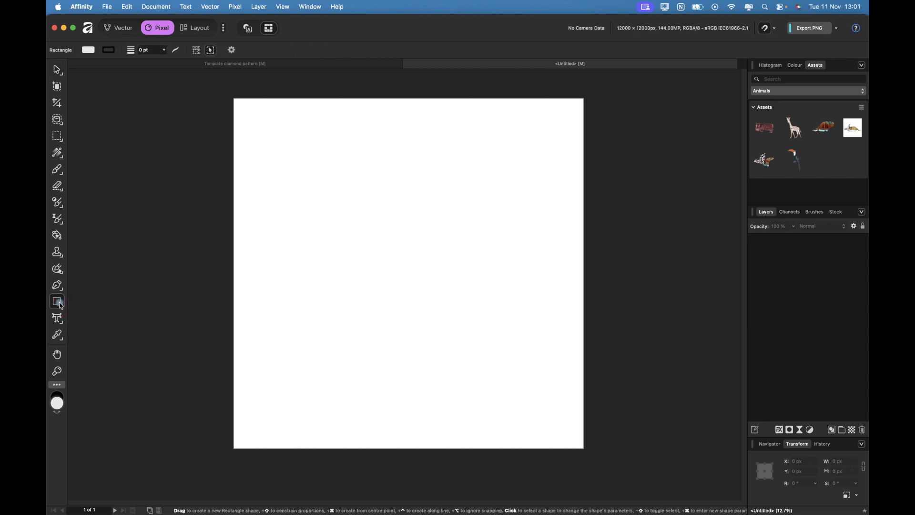
left_click_drag(234, 99, 584, 449)
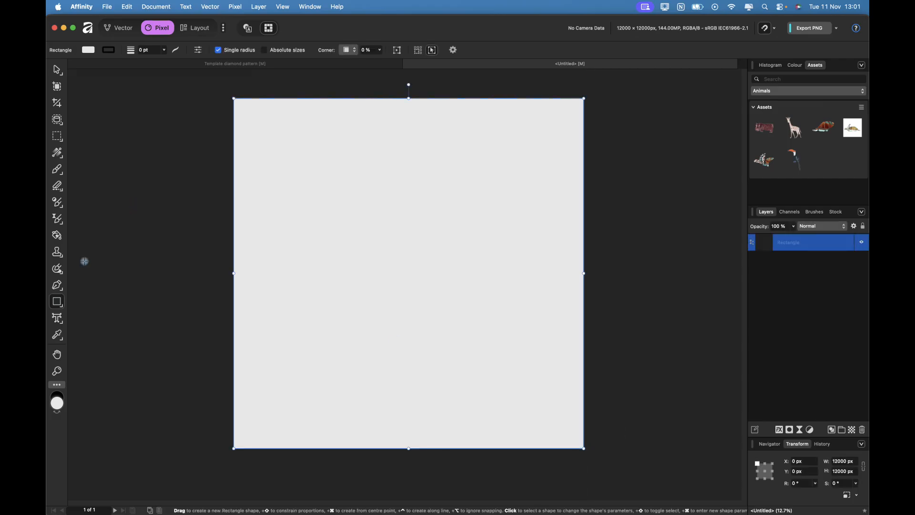
Step: Flood-fill the rectangle with Girafe Block .png as a bitmap and shrink the pattern for more repeats
left_click(57, 235)
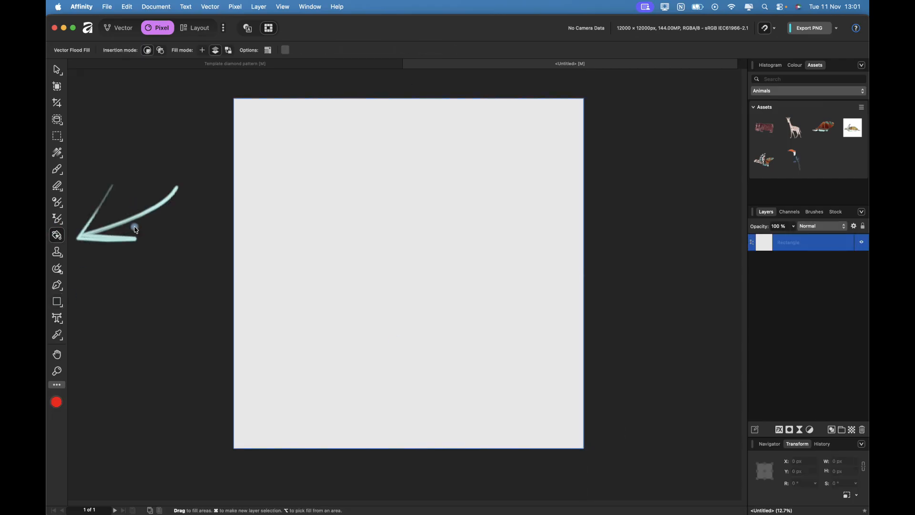
left_click(286, 52)
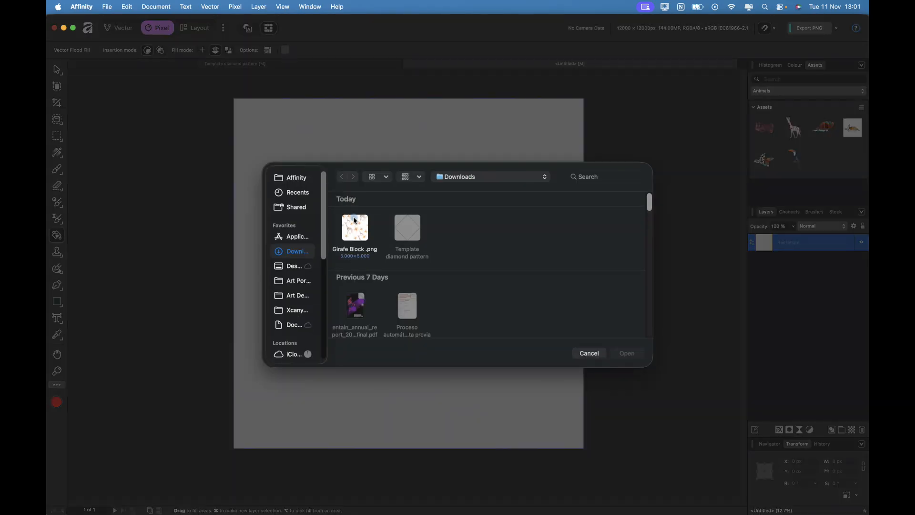
left_click(356, 227)
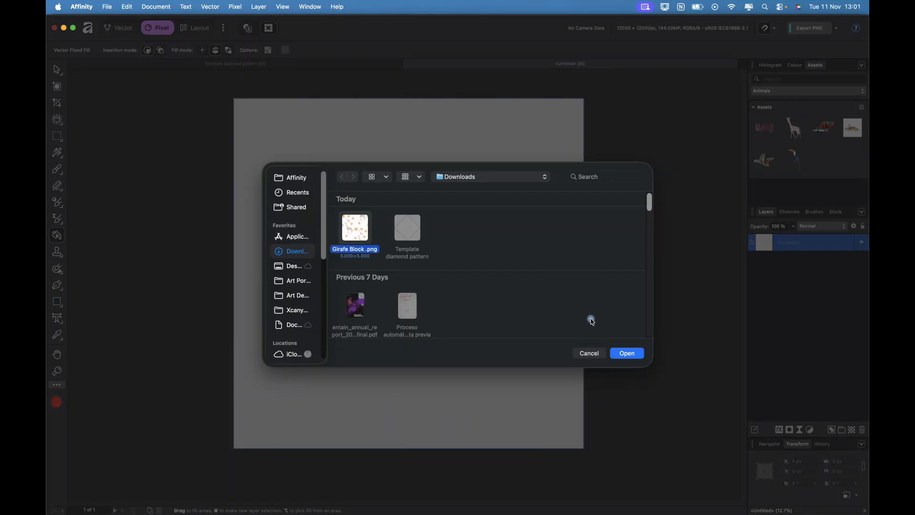
left_click(628, 353)
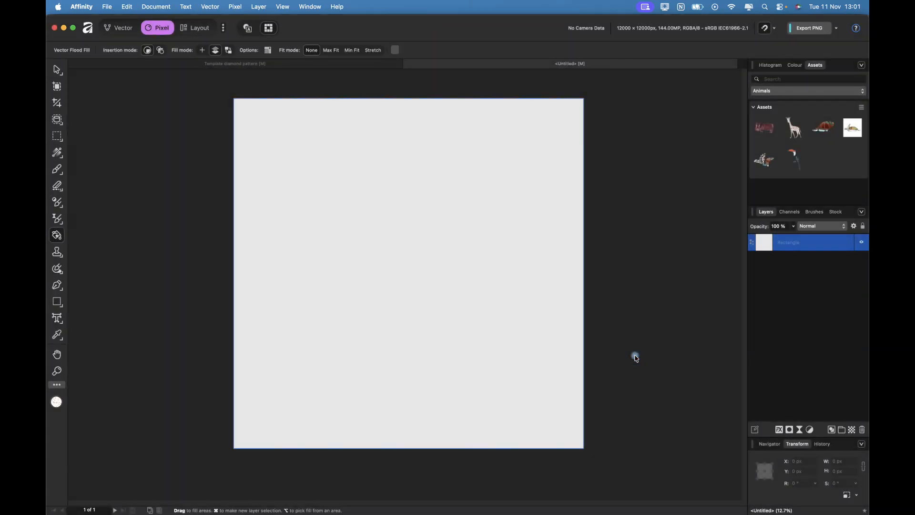
left_click(477, 270)
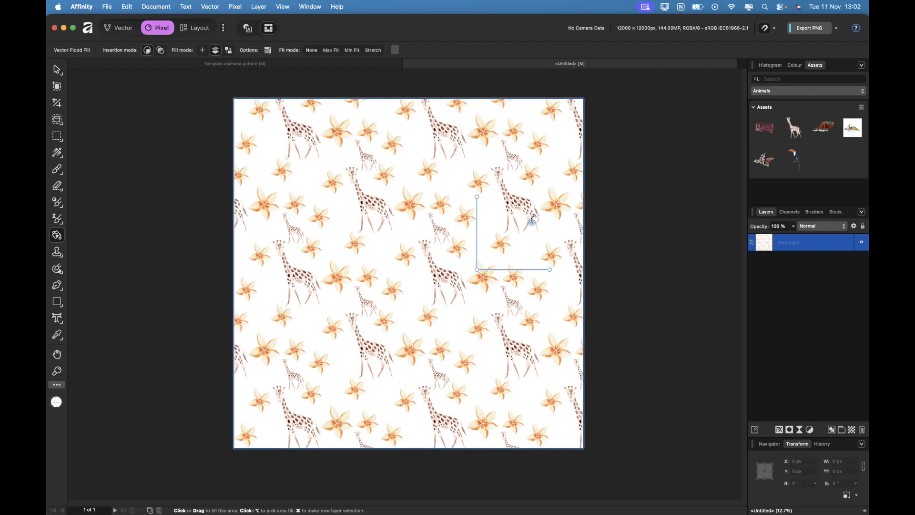
mouse_move(550, 270)
left_mouse_down()
mouse_move(523, 260)
mouse_move(555, 246)
mouse_move(495, 290)
mouse_move(516, 269)
left_mouse_up()
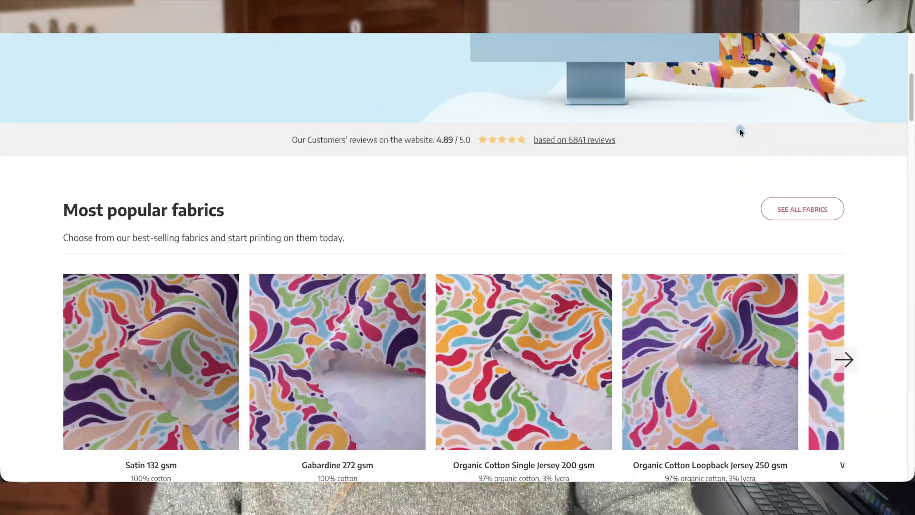
scroll(740, 133, "down", 5)
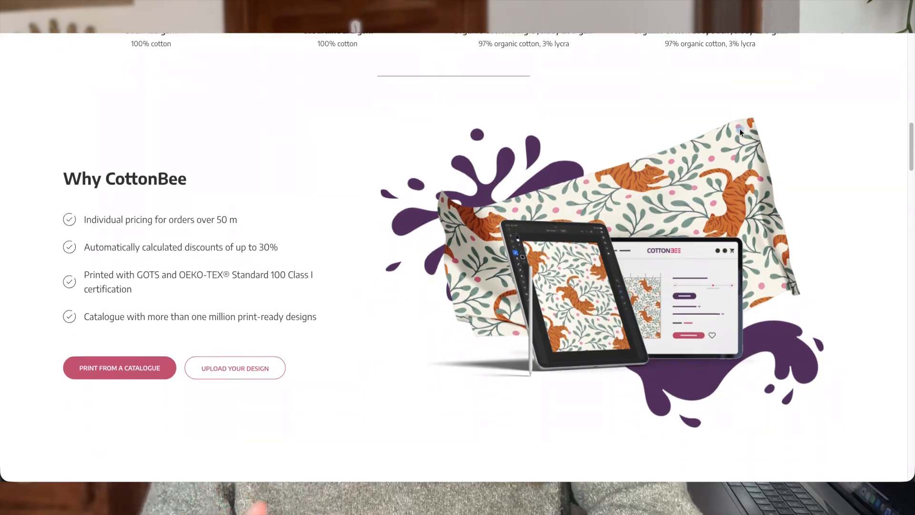
scroll(740, 133, "down", 5)
scroll(740, 133, "down", 2)
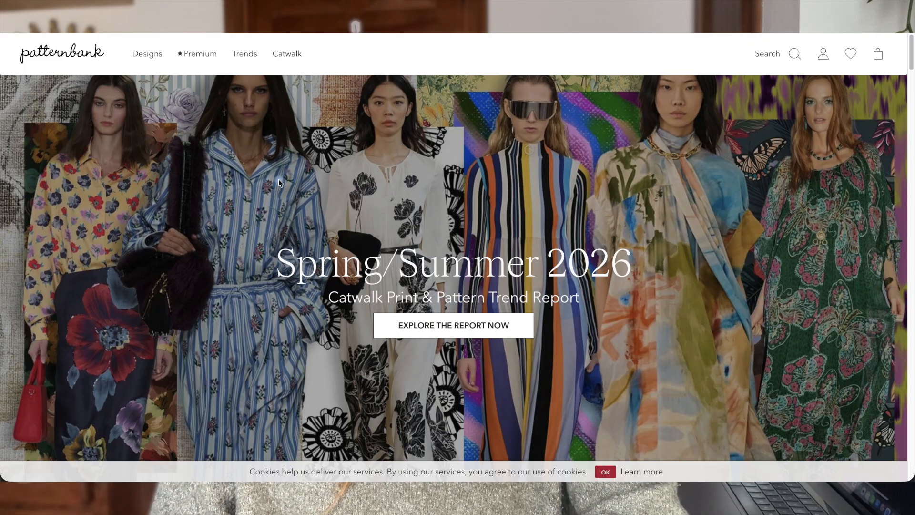
scroll(279, 183, "down", 3)
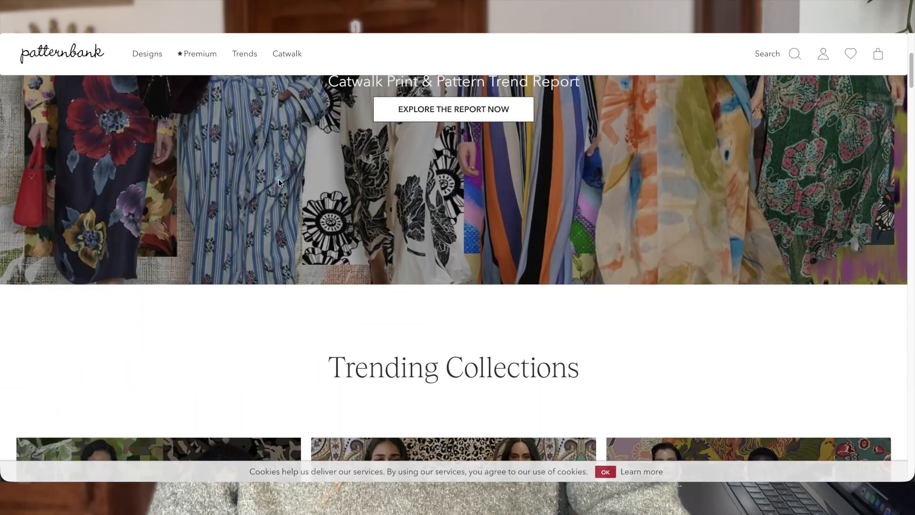
scroll(278, 183, "down", 3)
scroll(278, 183, "down", 4)
scroll(278, 183, "down", 2)
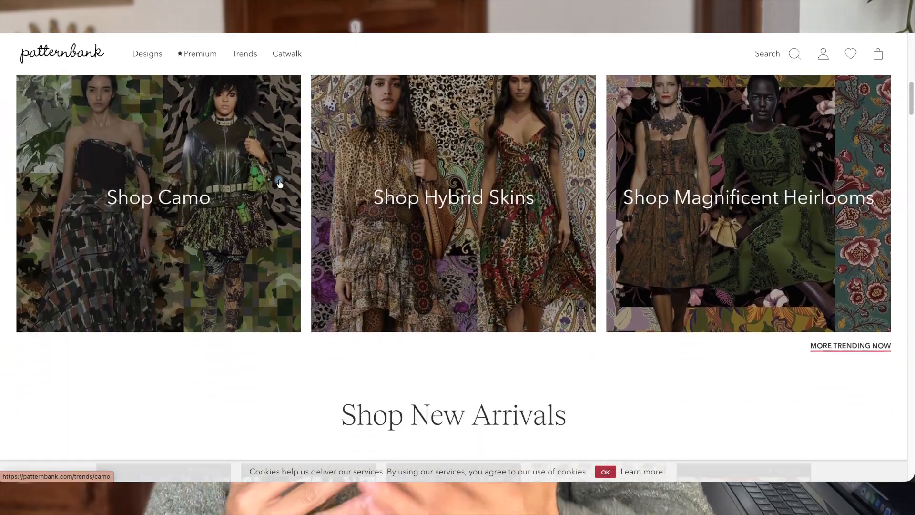
scroll(278, 183, "down", 5)
scroll(278, 184, "down", 2)
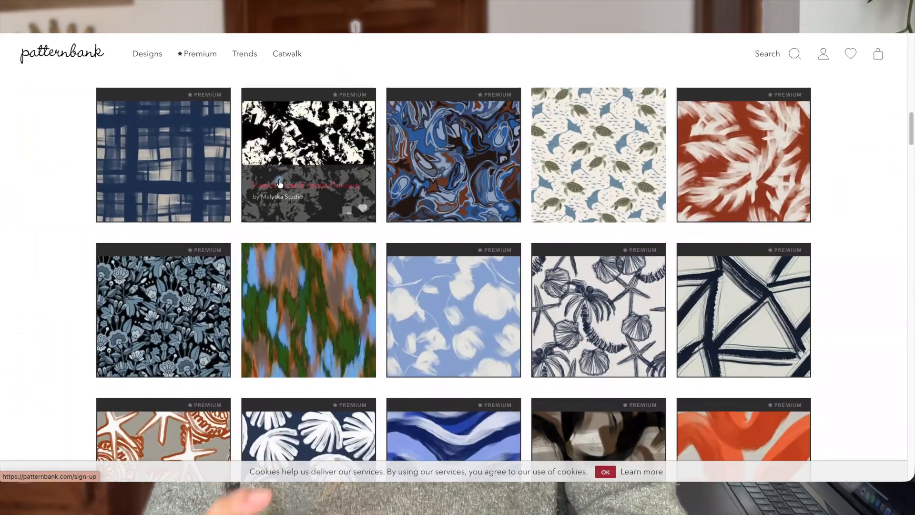